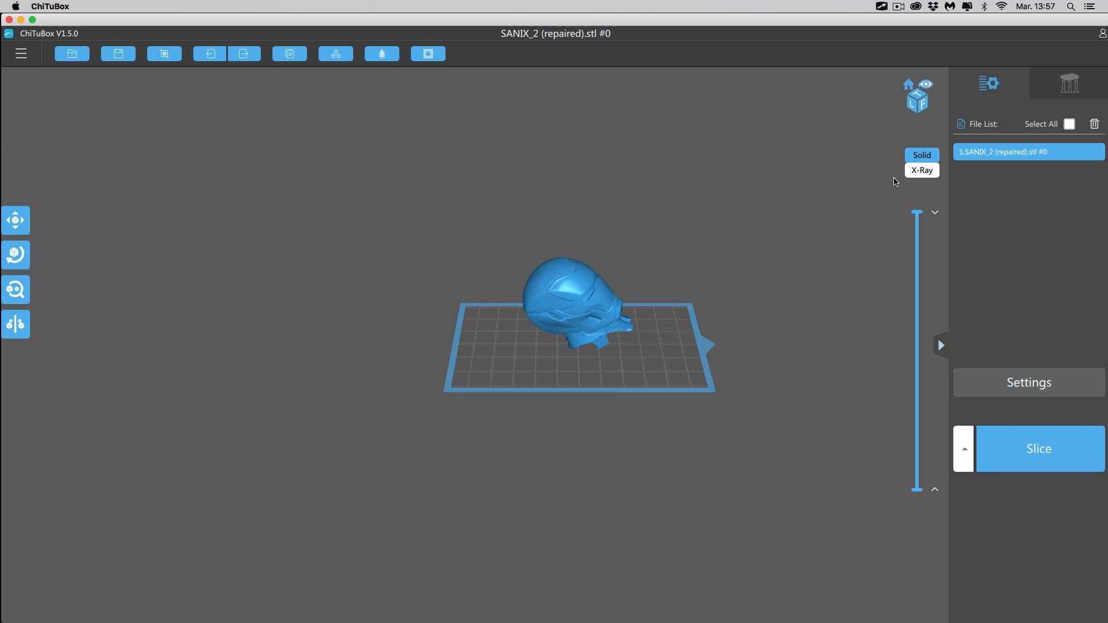
# - Open the support settings, set the auto support angle to 30°, and generate supports over the whole helmet model
pyautogui.click(1061, 83)
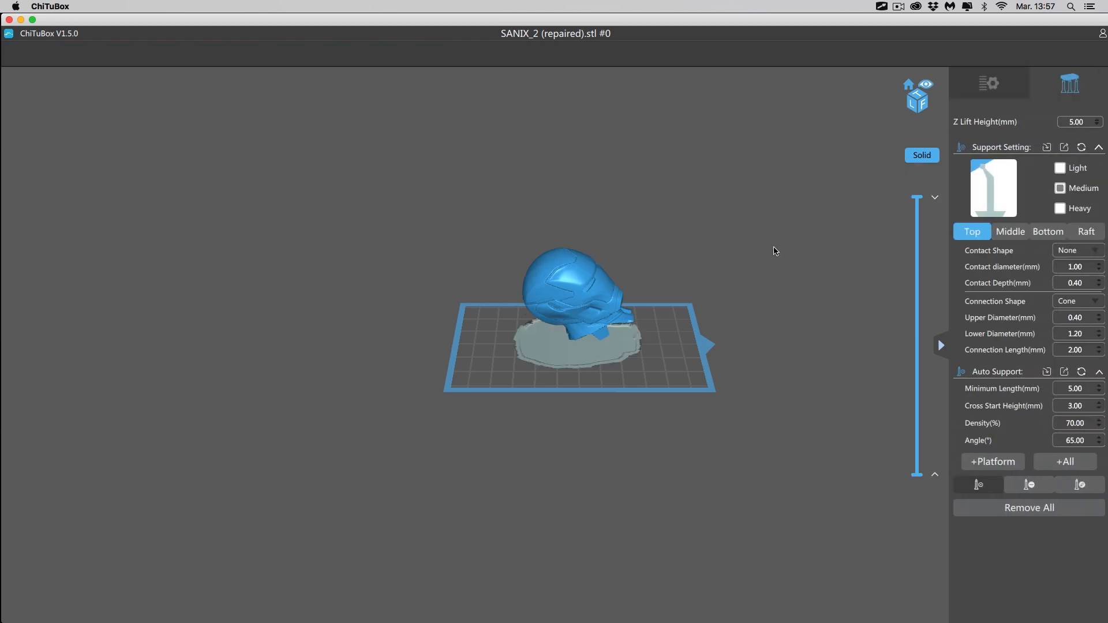
pyautogui.doubleClick(1076, 440)
pyautogui.write('30')
pyautogui.press('Return')
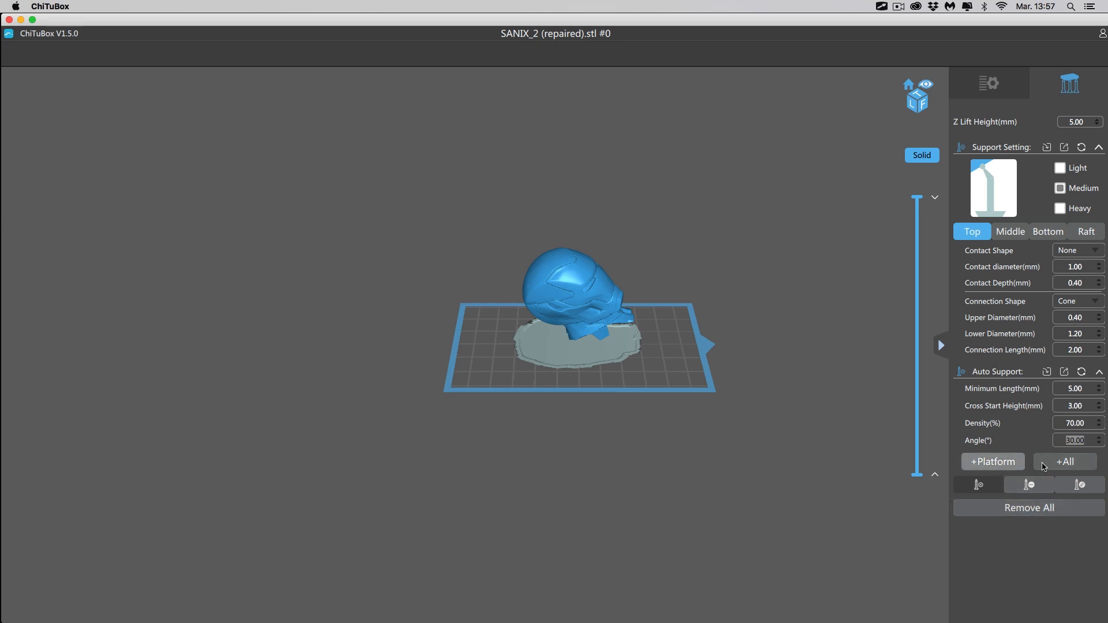
pyautogui.click(1063, 464)
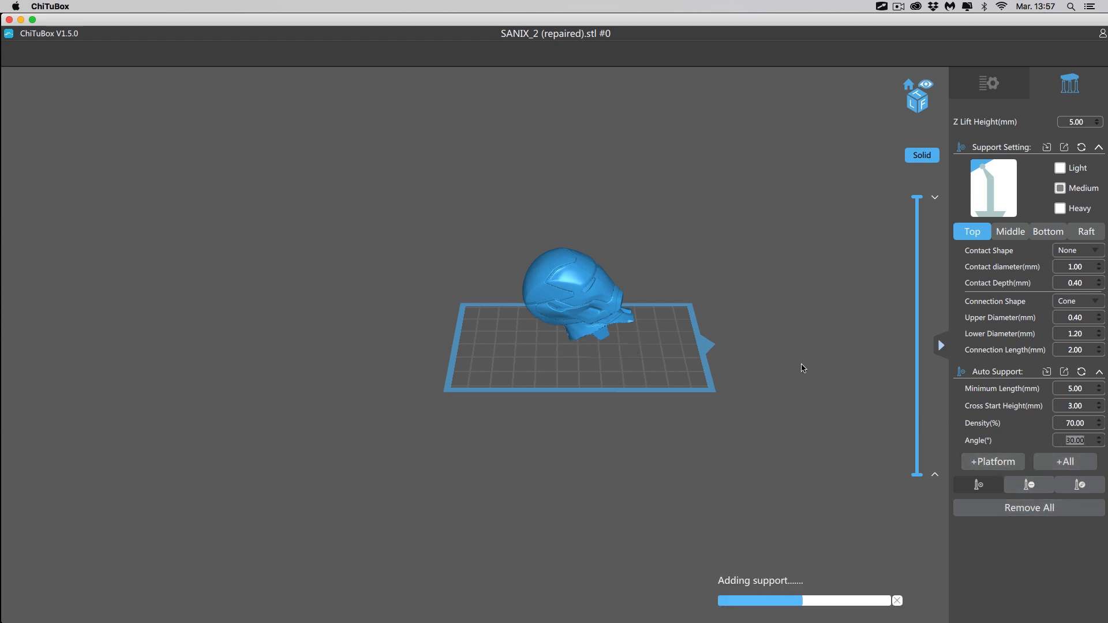
pyautogui.moveTo(785, 357); pyautogui.dragTo(402, 322)
pyautogui.scroll(2, 748, 302)
pyautogui.scroll(3, 740, 330)
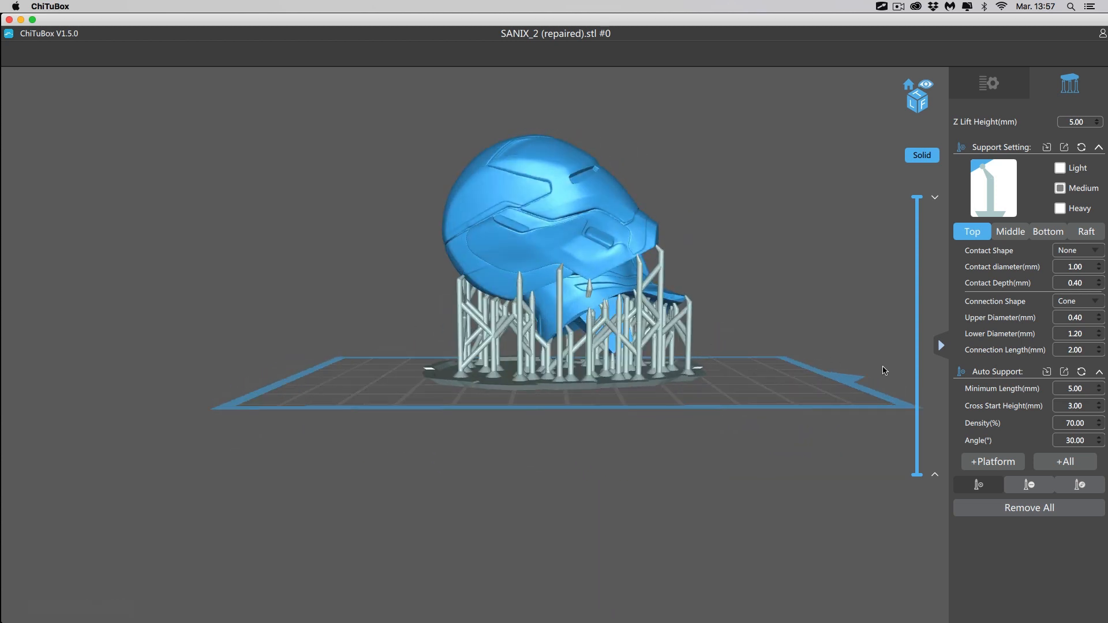
# - Set the auto support angle to 45°, remove all existing supports and regenerate them over the whole model
pyautogui.doubleClick(1074, 440)
pyautogui.write('45')
pyautogui.press('Return')
pyautogui.click(1061, 507)
pyautogui.click(1063, 465)
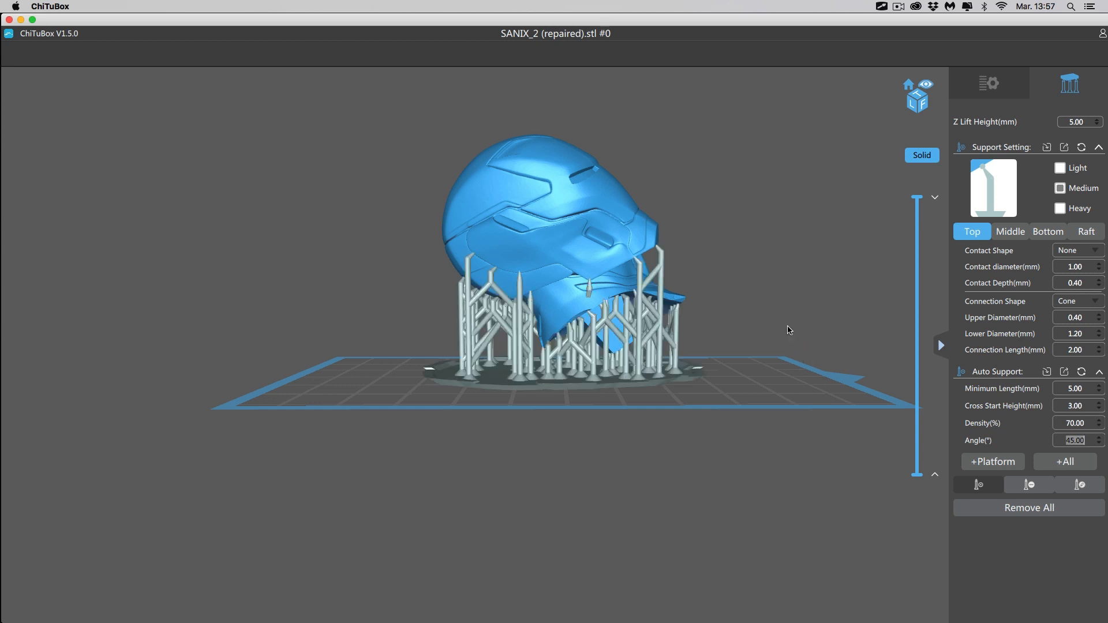
pyautogui.moveTo(783, 316); pyautogui.dragTo(769, 334)
# - Set the auto support angle to 60°, clear the existing supports and generate new ones over the whole model
pyautogui.doubleClick(1074, 440)
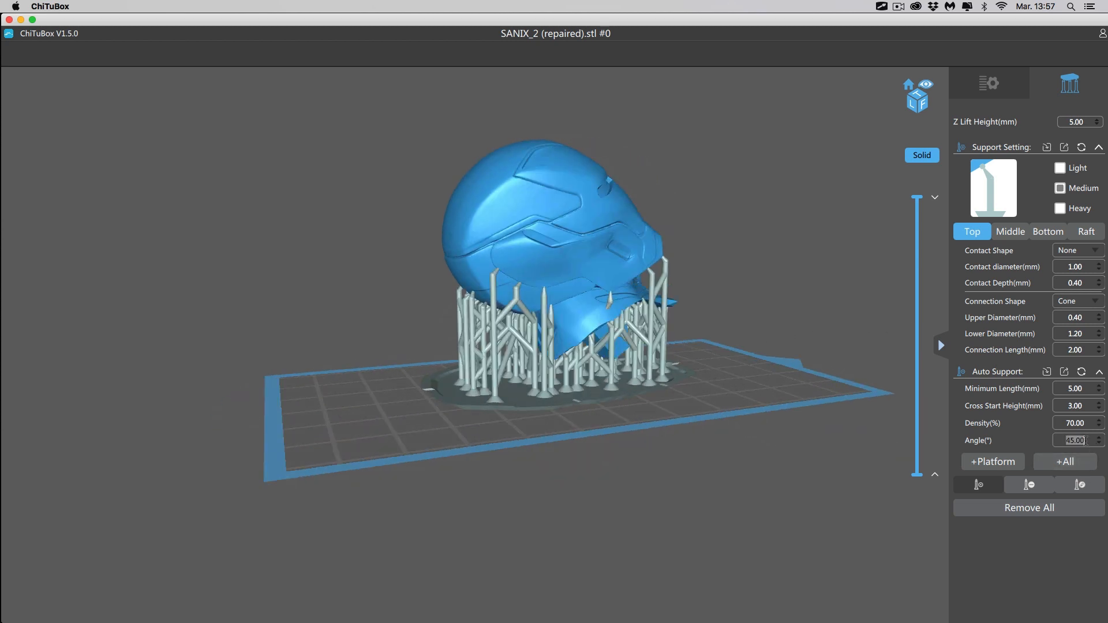
pyautogui.write('60')
pyautogui.press('Return')
pyautogui.click(1075, 505)
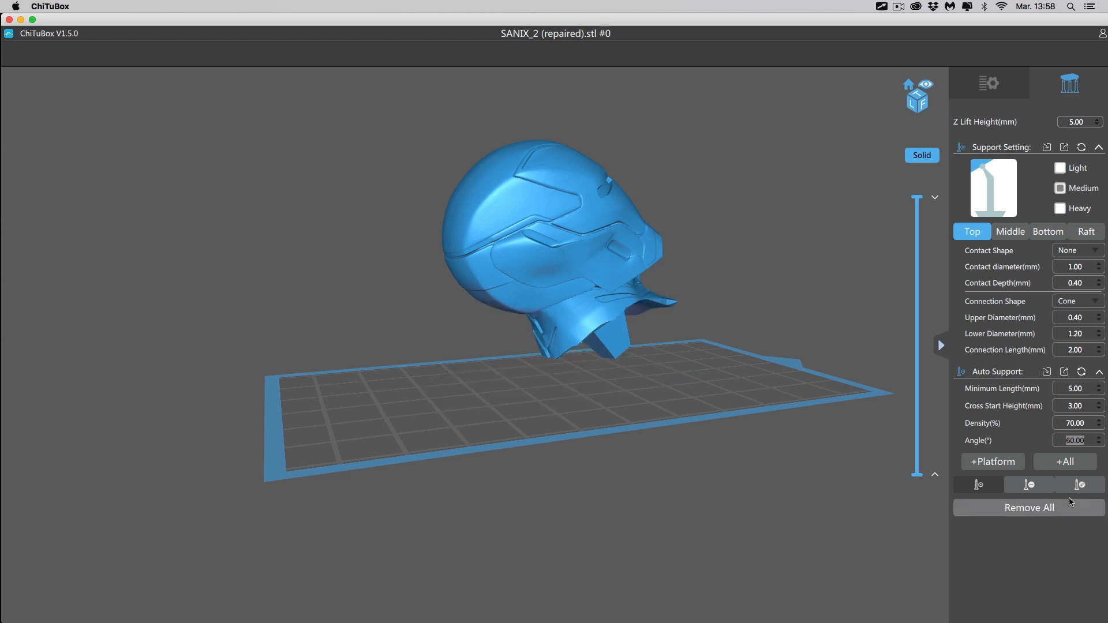
pyautogui.click(1046, 464)
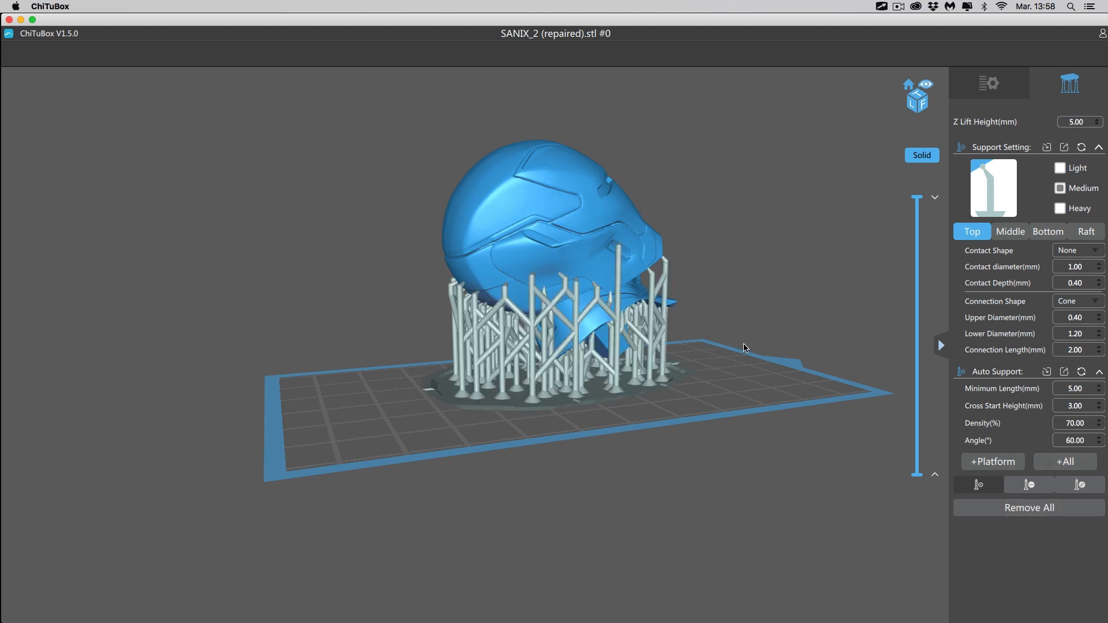
pyautogui.moveTo(743, 346); pyautogui.dragTo(775, 336)
pyautogui.moveTo(714, 365); pyautogui.dragTo(915, 386)
# - Set the auto support angle to 70° and replace all supports with newly generated ones over the whole model
pyautogui.doubleClick(1087, 442)
pyautogui.write('70')
pyautogui.press('Return')
pyautogui.click(1051, 508)
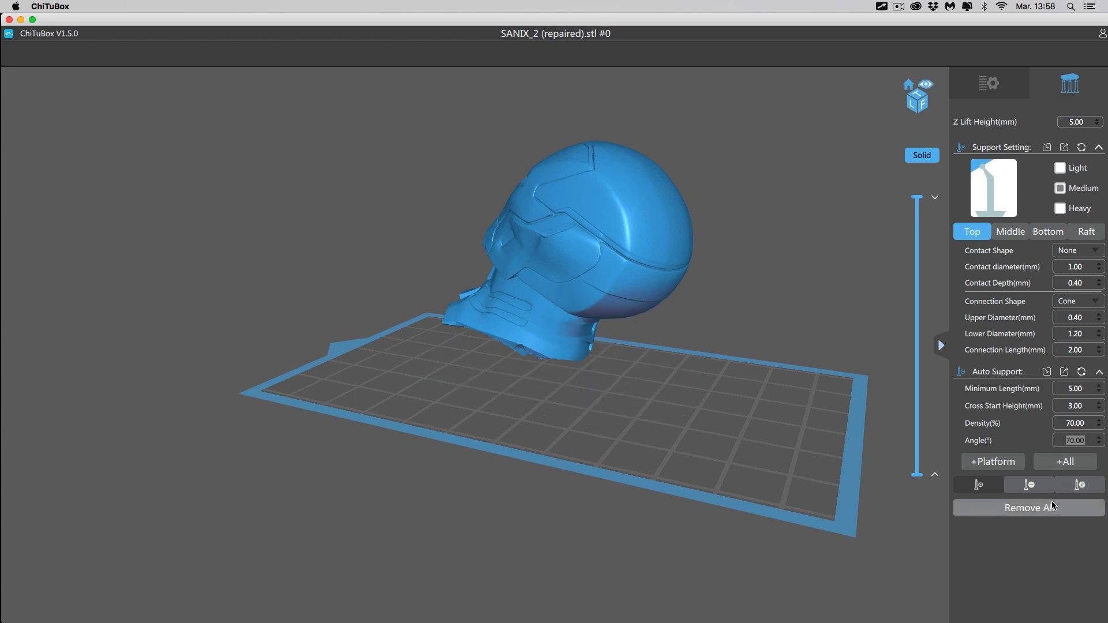
pyautogui.click(1064, 461)
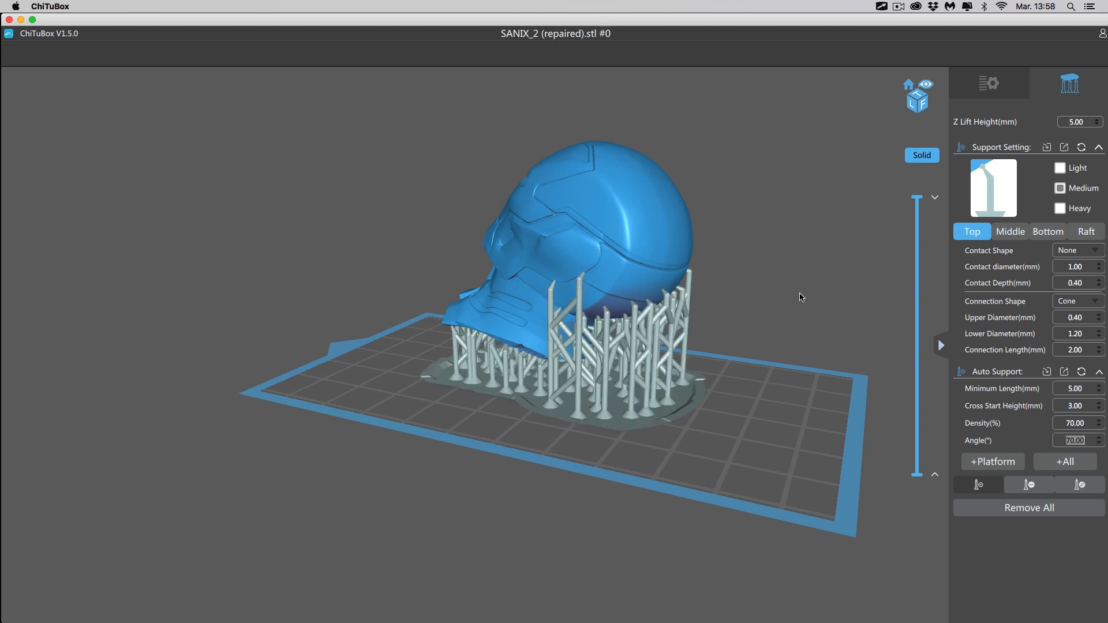
# - Set the auto support density to 75%, remove all supports and regenerate them over the whole model
pyautogui.moveTo(800, 297); pyautogui.dragTo(698, 289)
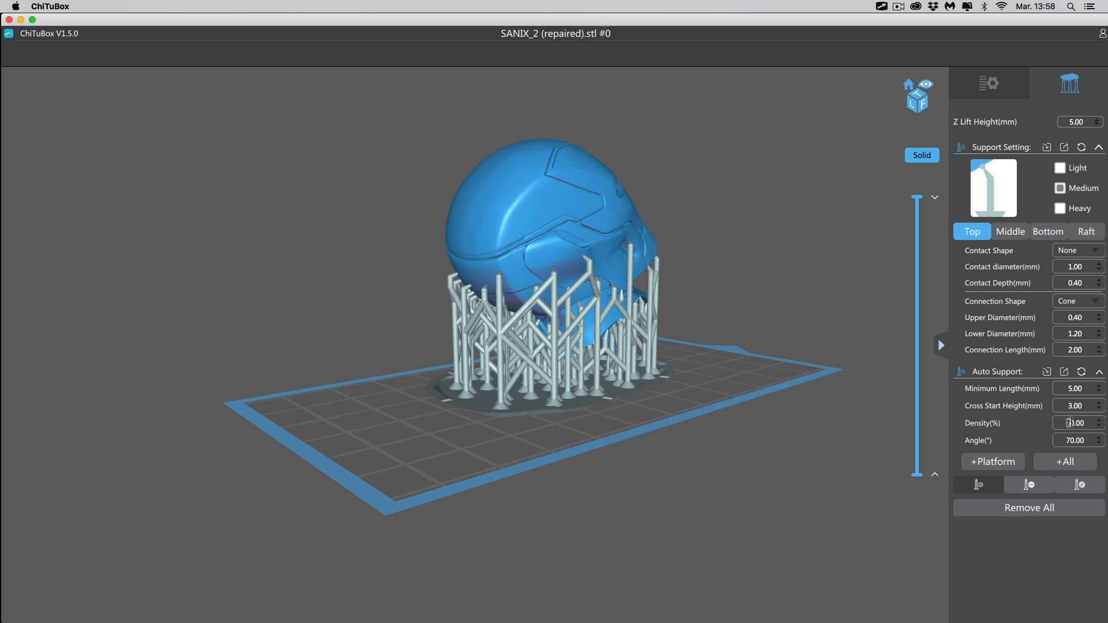
pyautogui.write('75')
pyautogui.press('Return')
pyautogui.click(1066, 509)
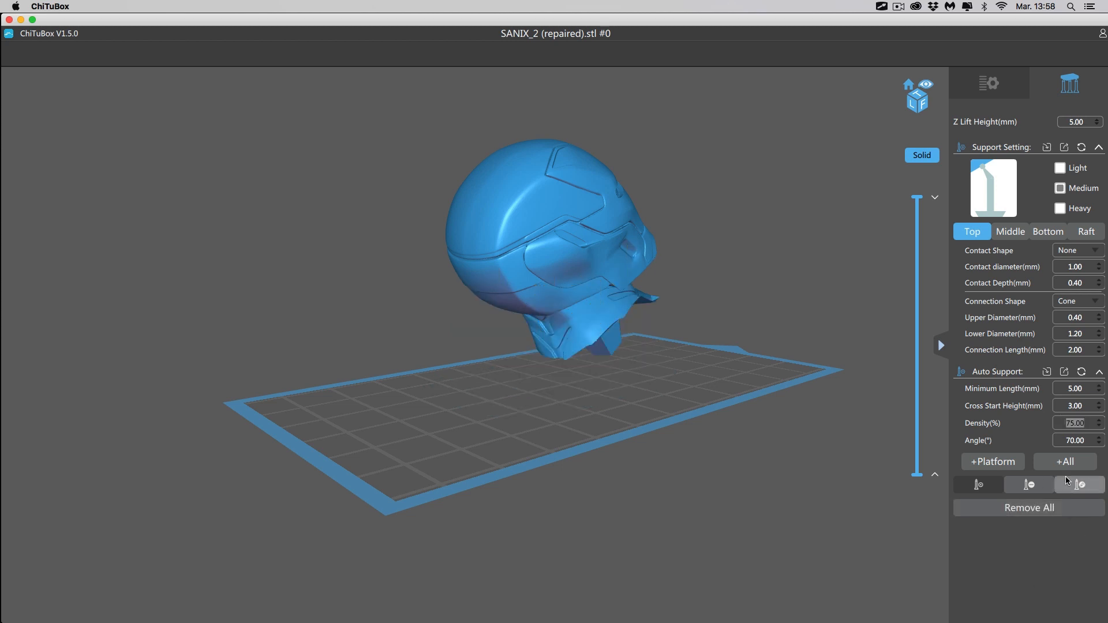
pyautogui.click(1065, 462)
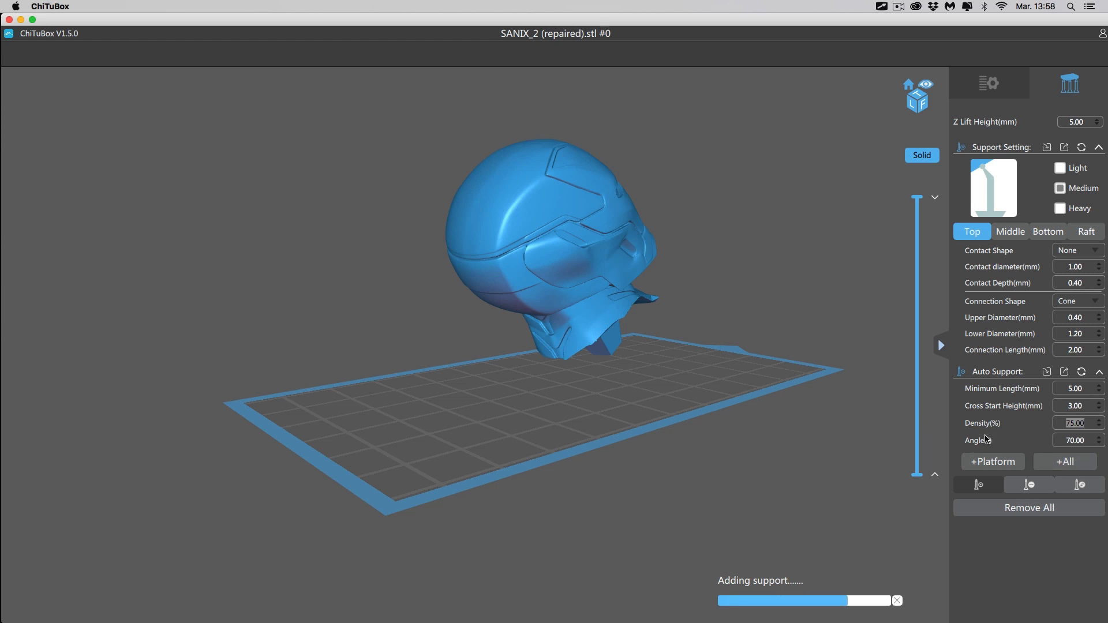
# - Add three individual supports by hand on the underside of the helmet's front opening, above the neck piece
pyautogui.moveTo(757, 373); pyautogui.dragTo(663, 361)
pyautogui.moveTo(752, 333); pyautogui.dragTo(470, 300)
pyautogui.scroll(5, 486, 279)
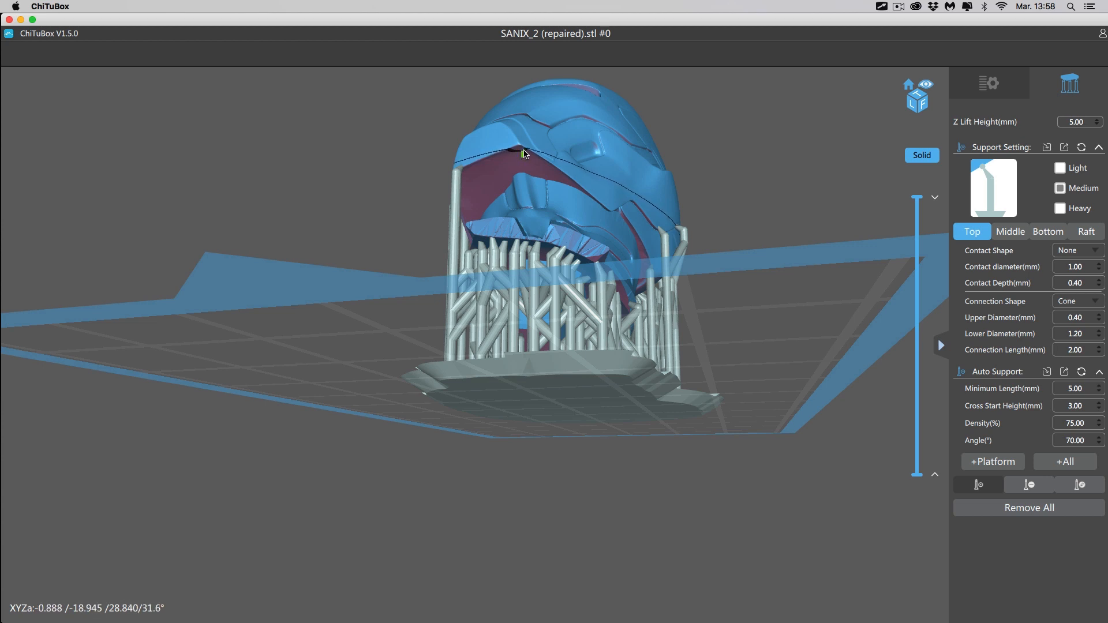
pyautogui.click(496, 176)
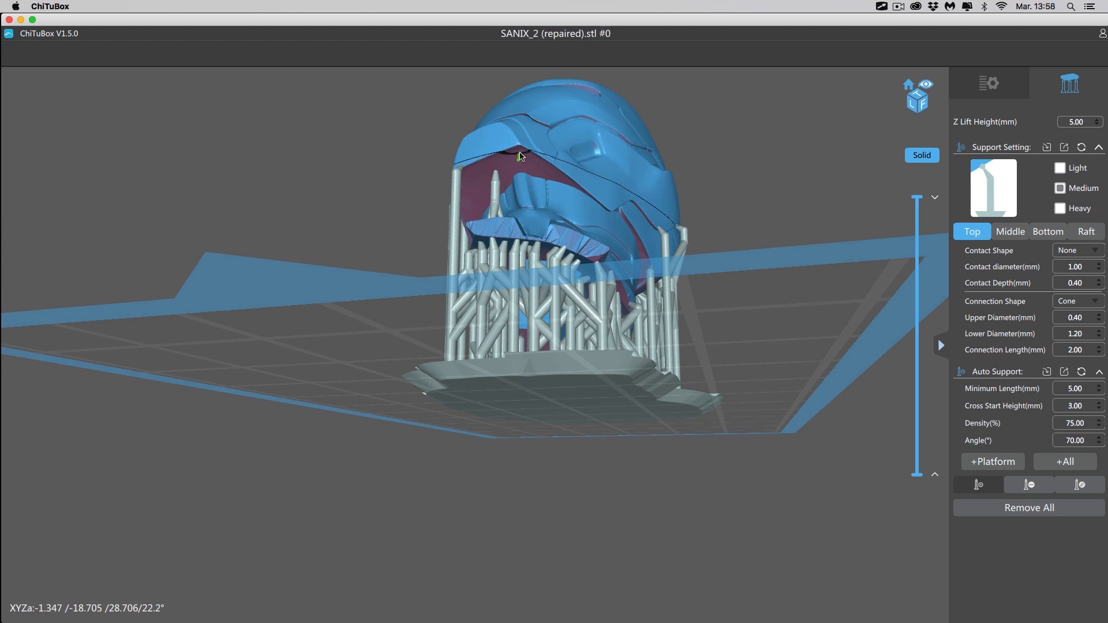
pyautogui.click(527, 159)
pyautogui.click(547, 166)
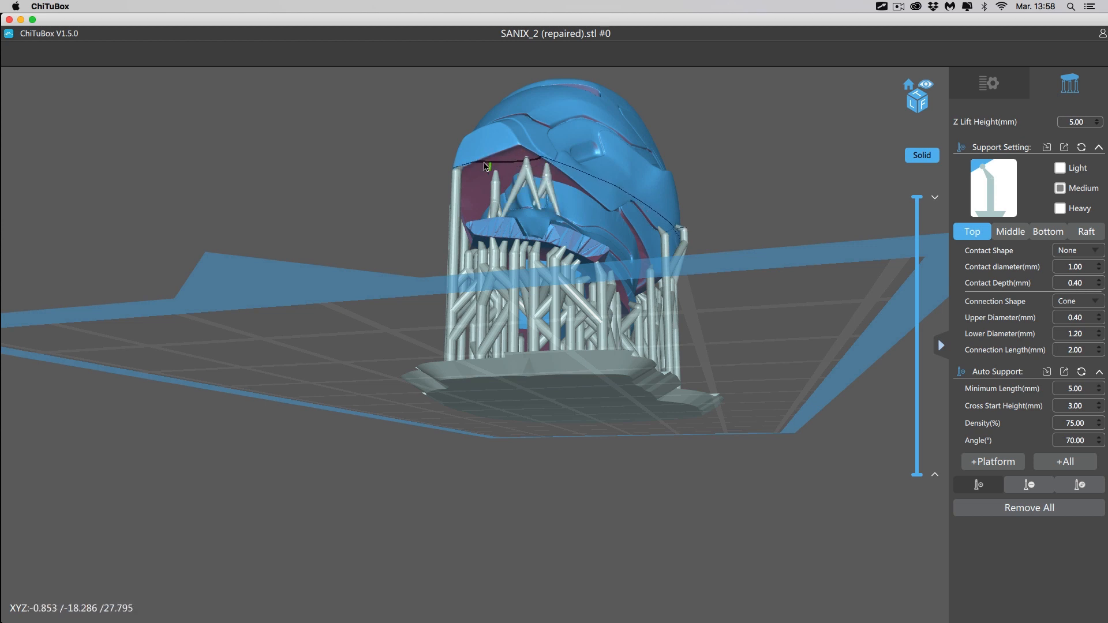
# - Leave support editing, slice the supported helmet model and save the sliced print file
pyautogui.moveTo(761, 163); pyautogui.dragTo(480, 250, button='right')
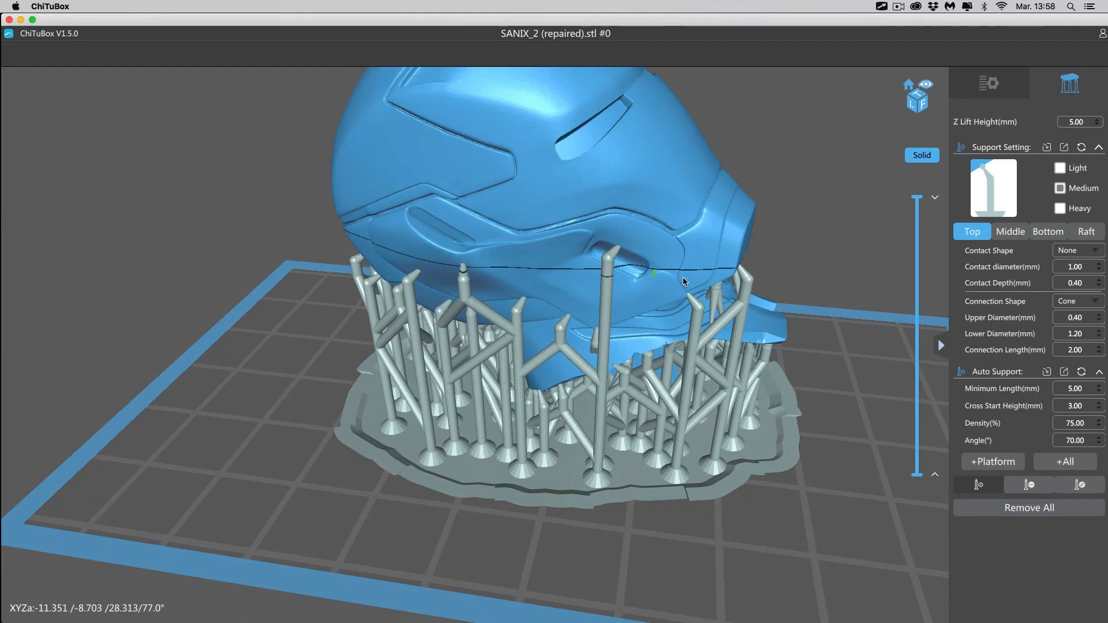
pyautogui.scroll(-5, 681, 280)
pyautogui.moveTo(759, 286); pyautogui.dragTo(772, 245, button='right')
pyautogui.click(988, 83)
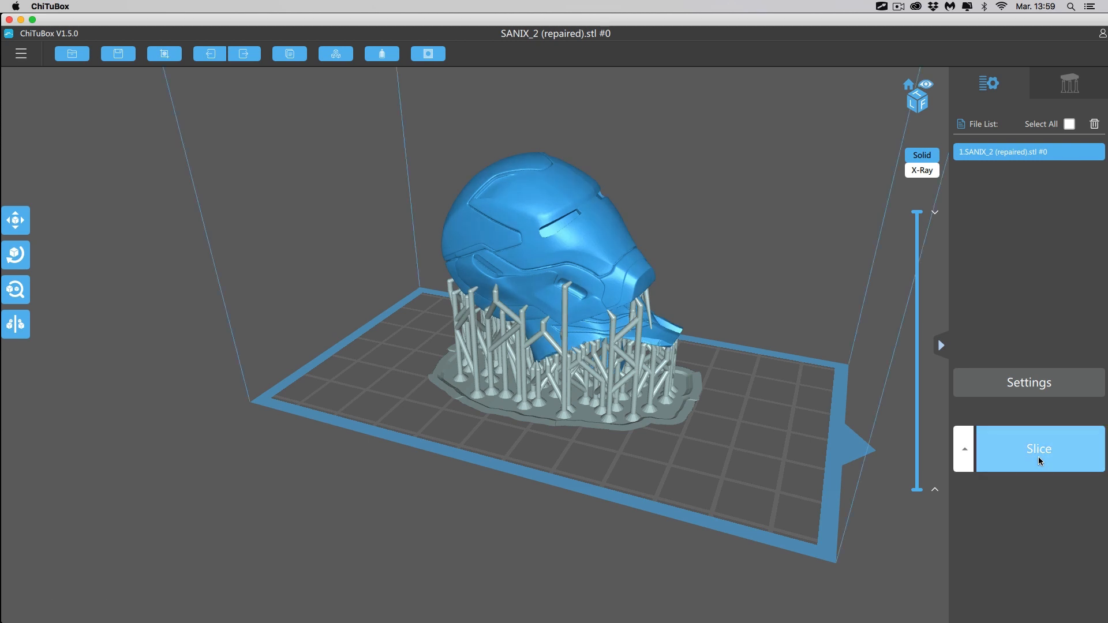
pyautogui.click(1037, 456)
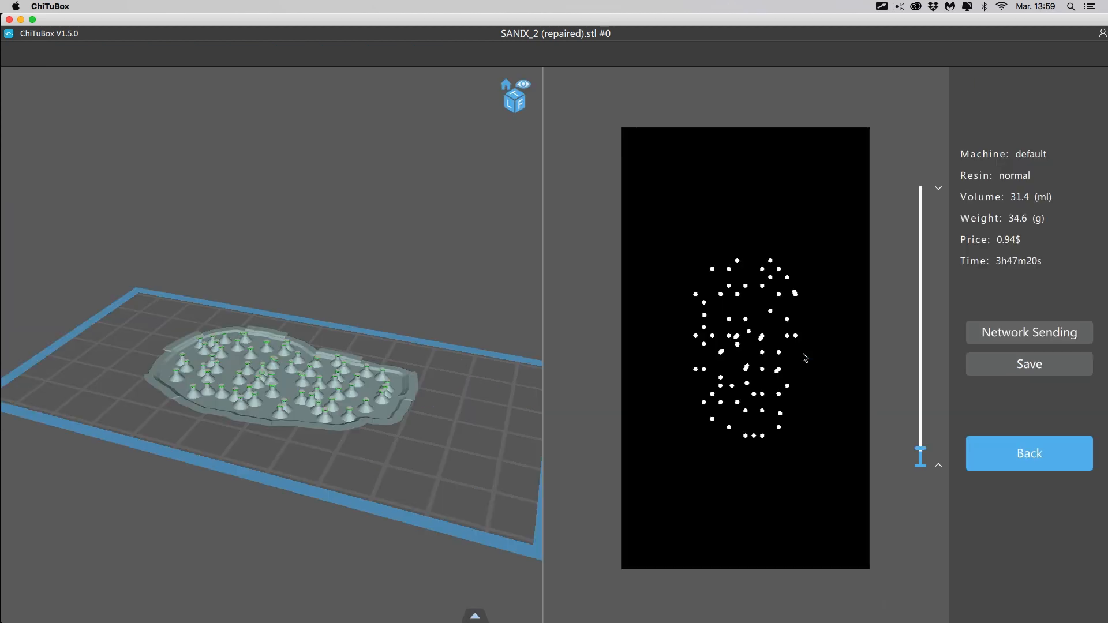
pyautogui.click(1001, 364)
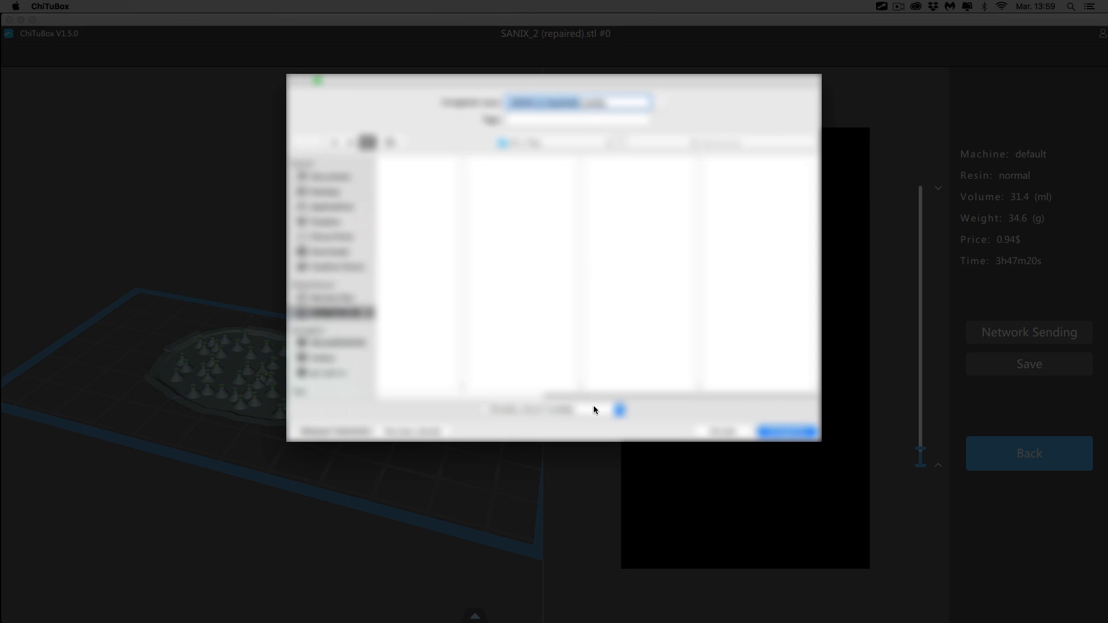
pyautogui.press('Return')
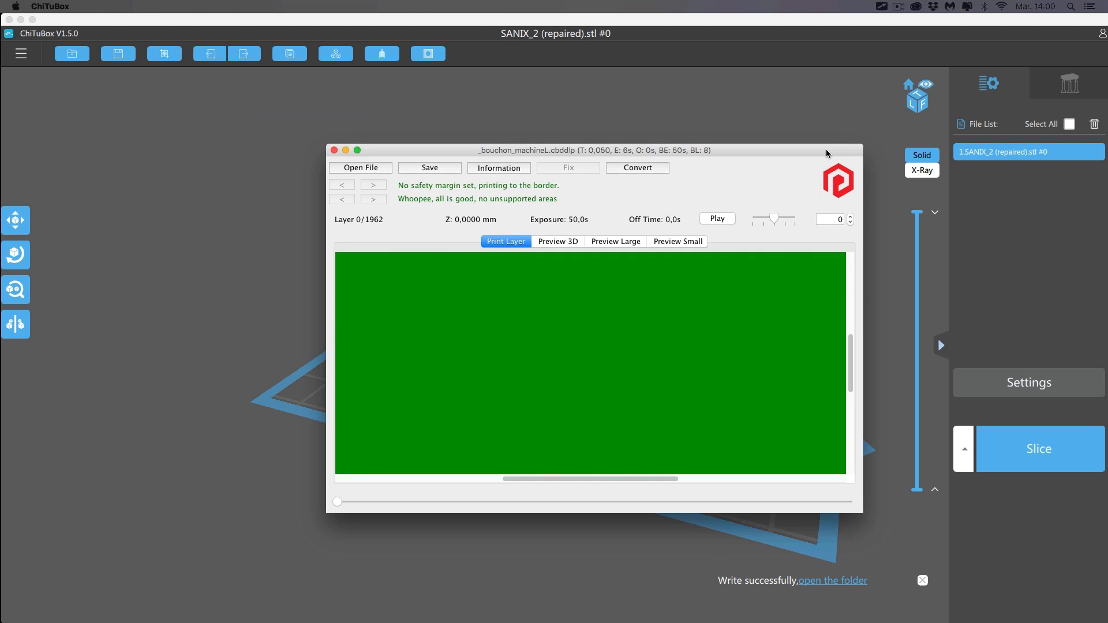
# - Switch to Photon File Validator and open the sliced file tete.cbddlp
pyautogui.click(826, 153)
pyautogui.click(385, 168)
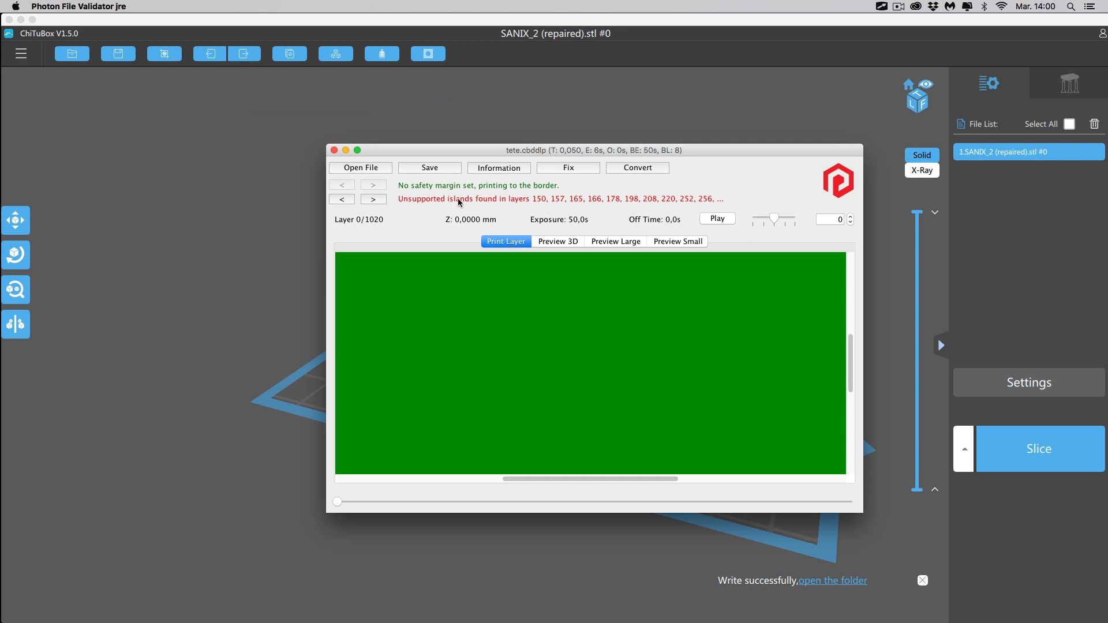
# - Go to the first layer with unsupported islands, layer 150, and examine the marked area
pyautogui.click(373, 199)
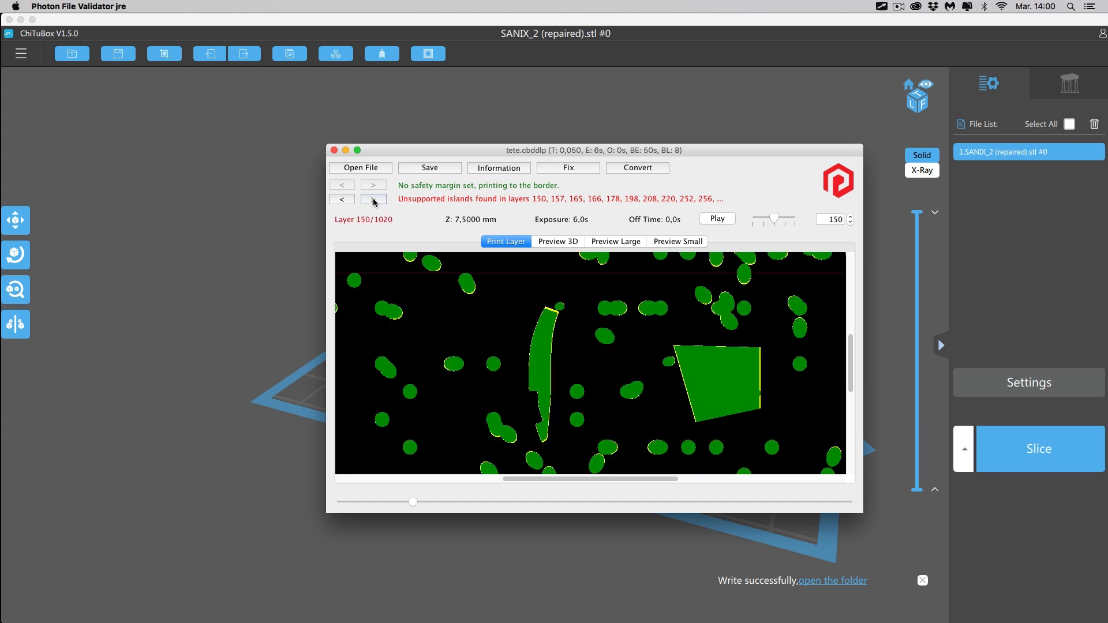
pyautogui.scroll(3, 580, 335)
pyautogui.scroll(3, 582, 334)
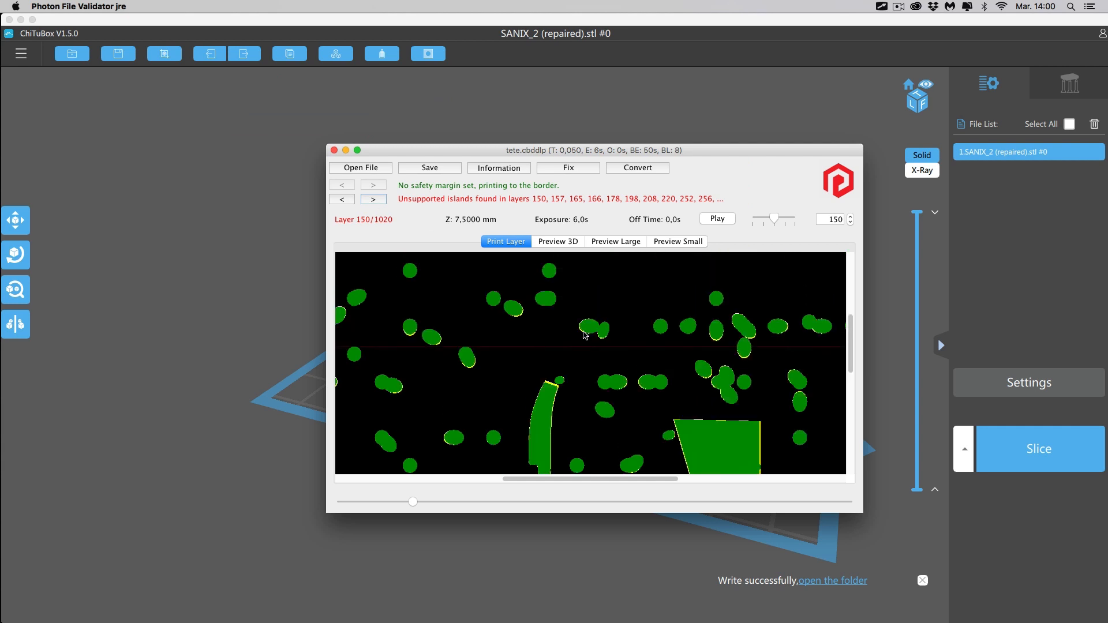
pyautogui.scroll(-4, 582, 333)
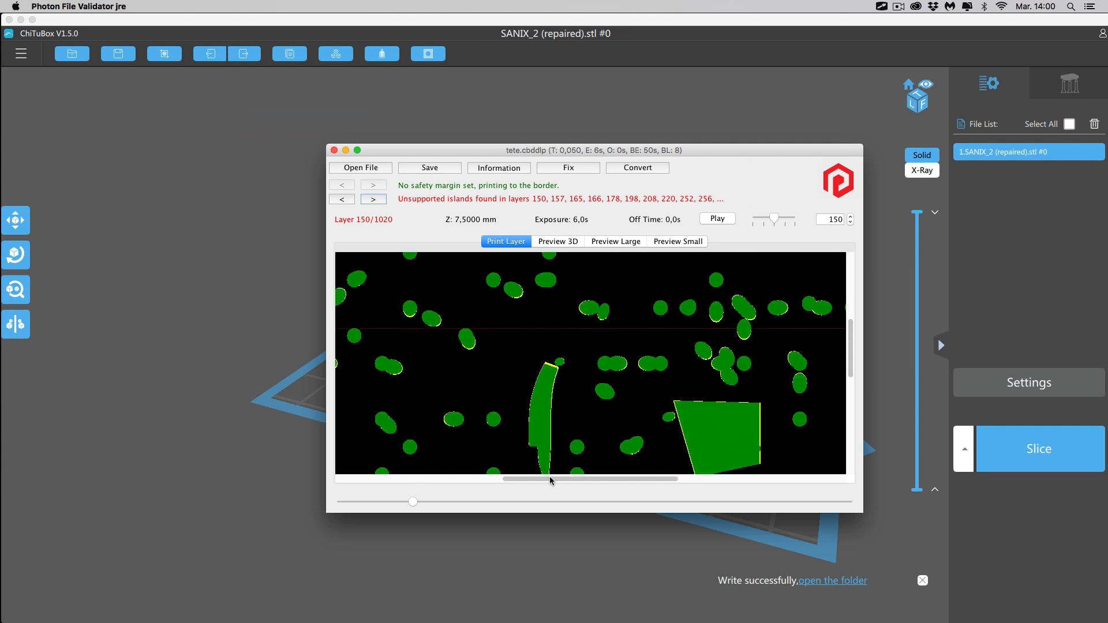
pyautogui.moveTo(580, 481); pyautogui.dragTo(484, 454)
pyautogui.hscroll(3, 485, 454)
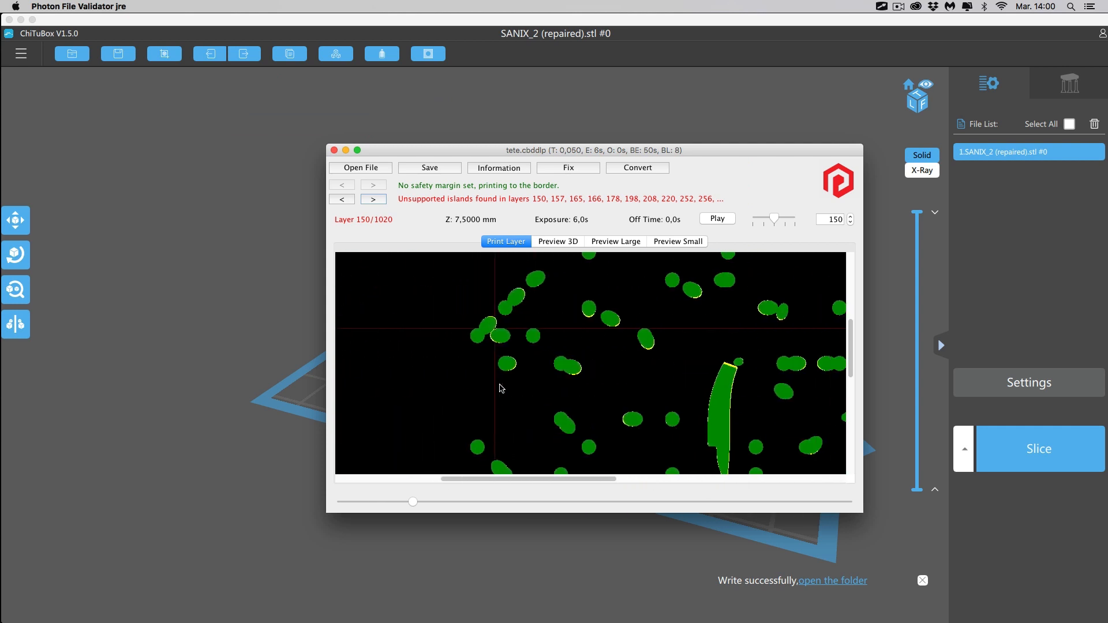
# - Examine the unsupported islands on the next two flagged layers, 157 and 165
pyautogui.click(374, 200)
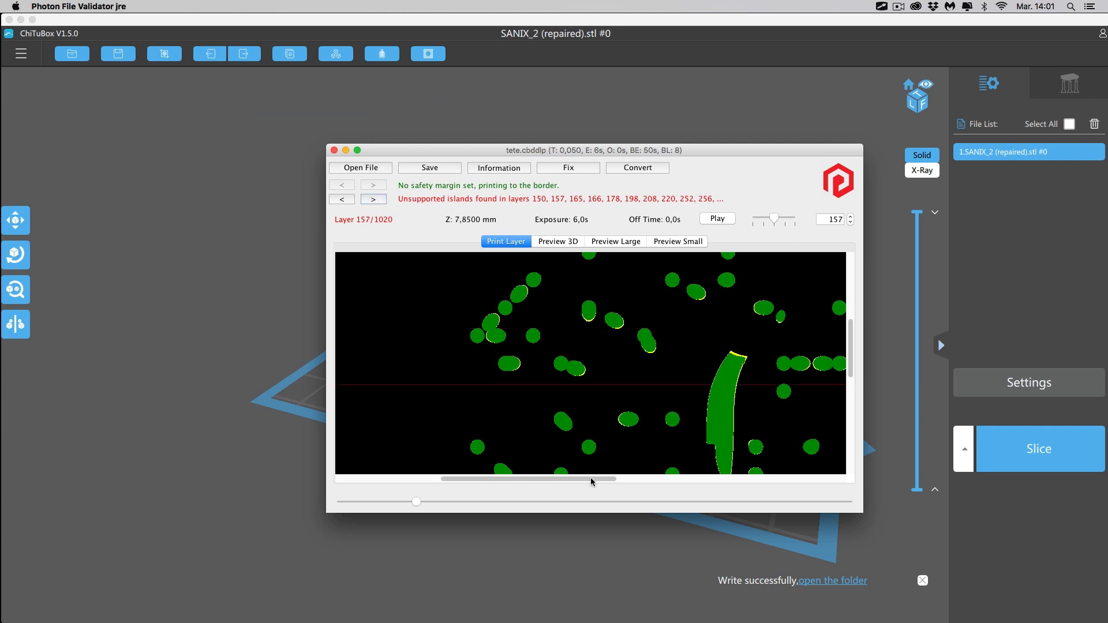
pyautogui.moveTo(588, 480); pyautogui.dragTo(473, 476)
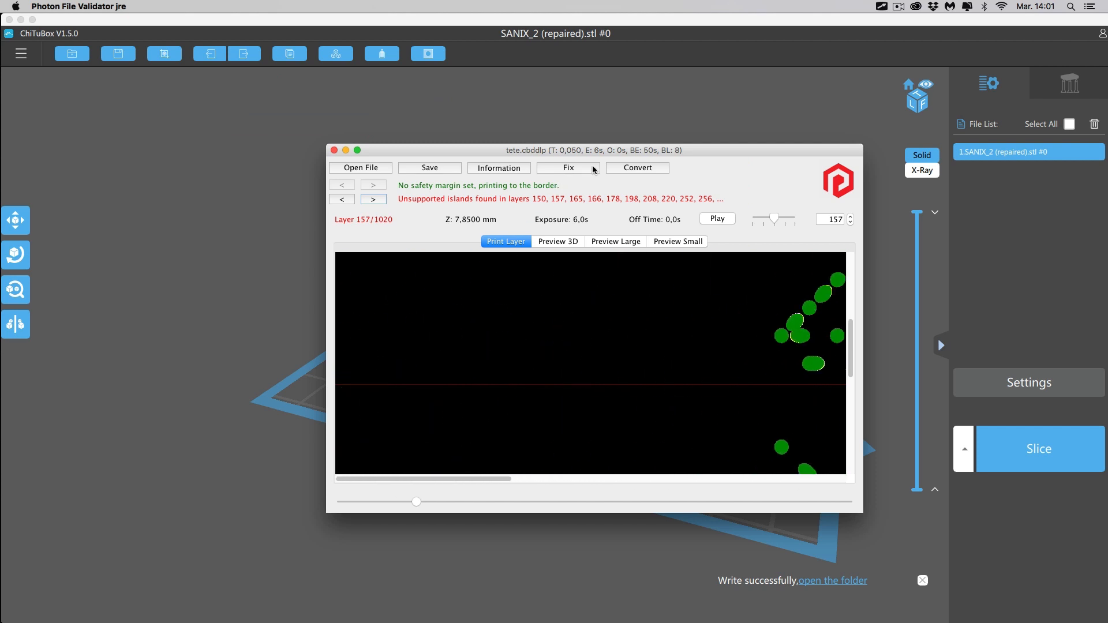
pyautogui.moveTo(486, 479); pyautogui.dragTo(703, 489)
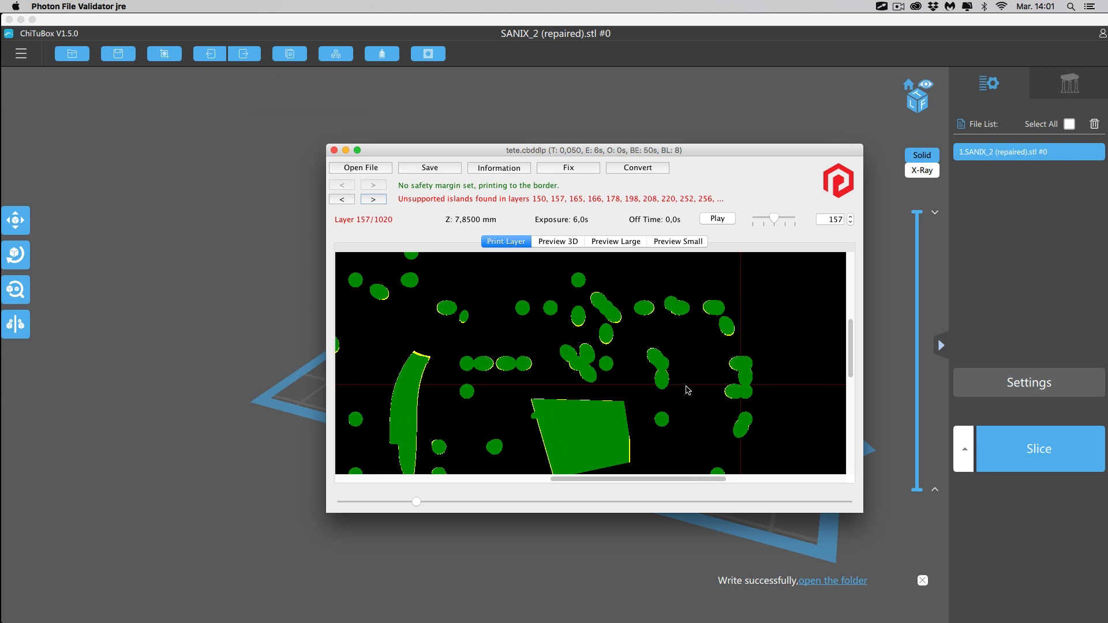
pyautogui.click(378, 201)
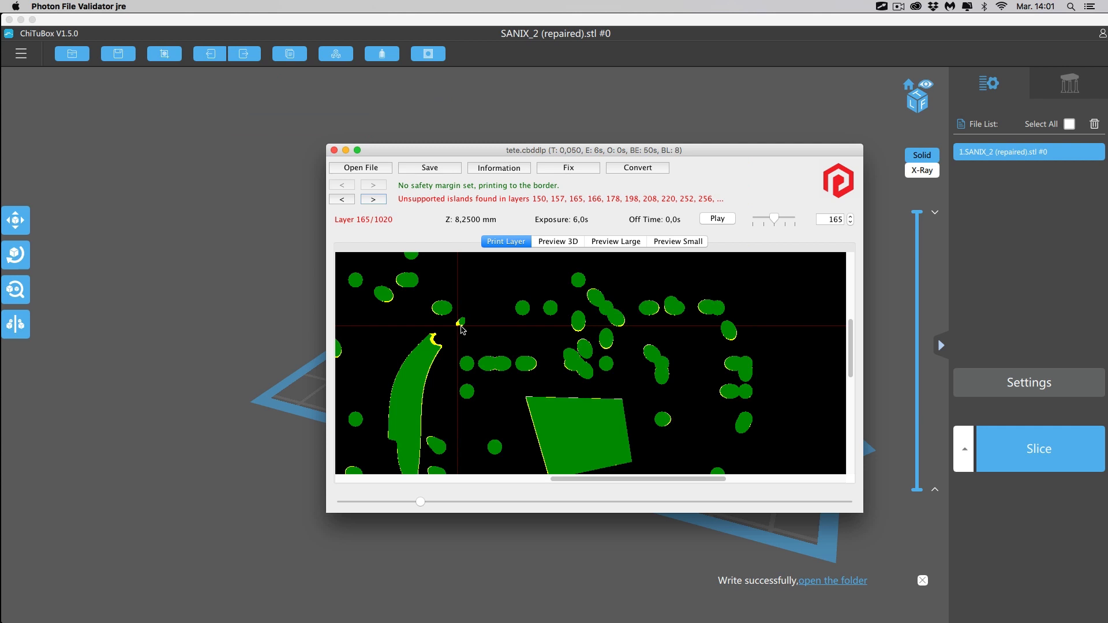
# - Run the pixel error fix on the sliced file and close the fix report
pyautogui.click(577, 172)
pyautogui.click(800, 264)
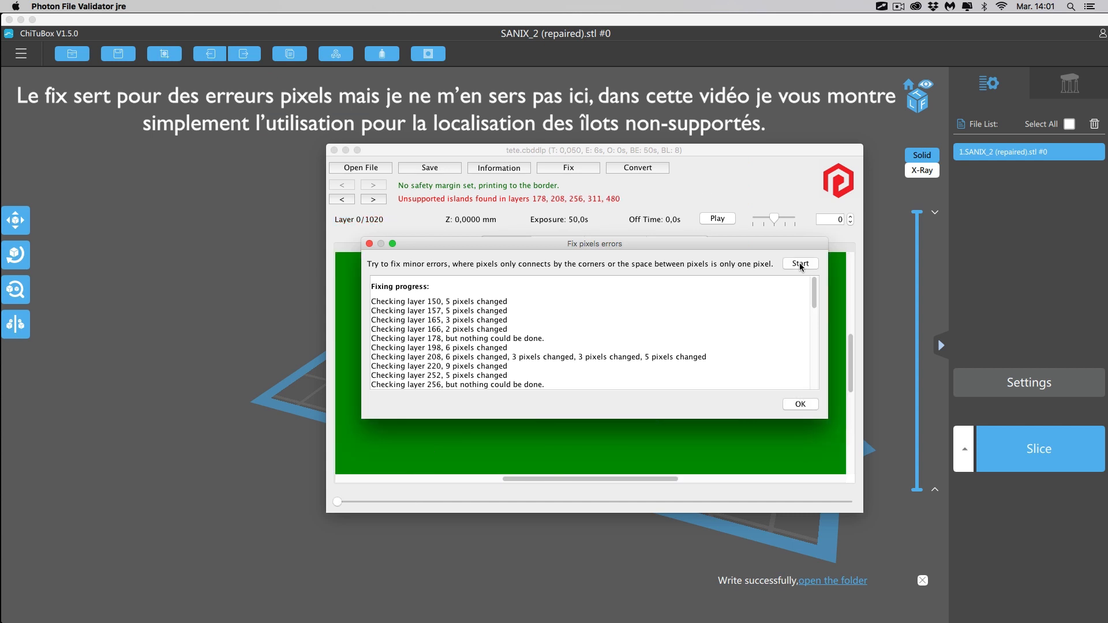
pyautogui.click(800, 404)
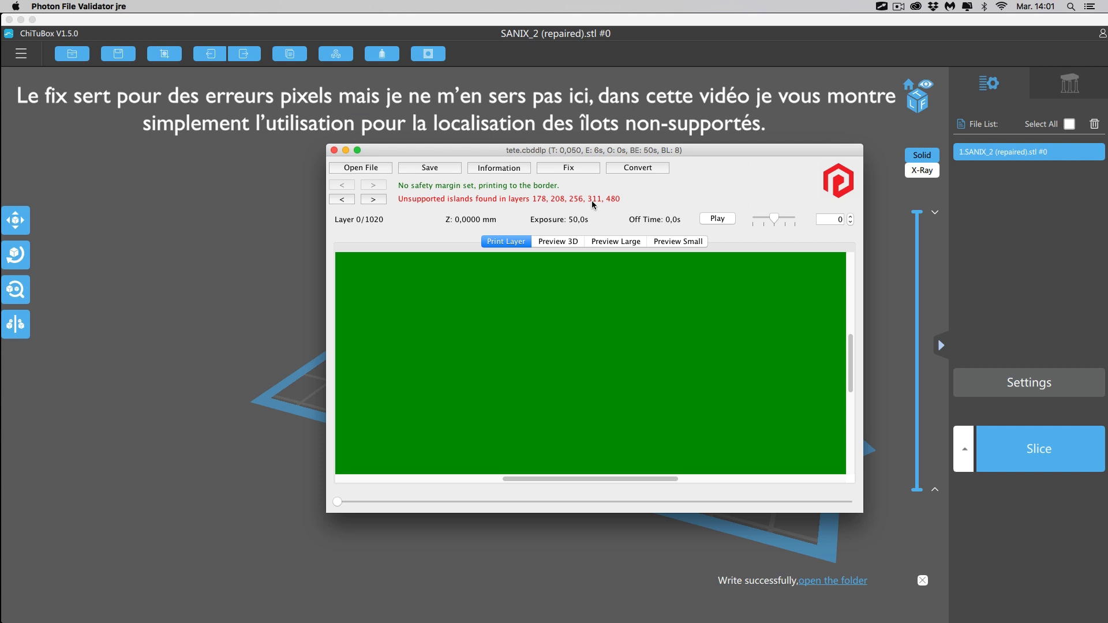
# - Go to the first remaining layer with unsupported islands, layer 178, and examine the marked island
pyautogui.click(374, 199)
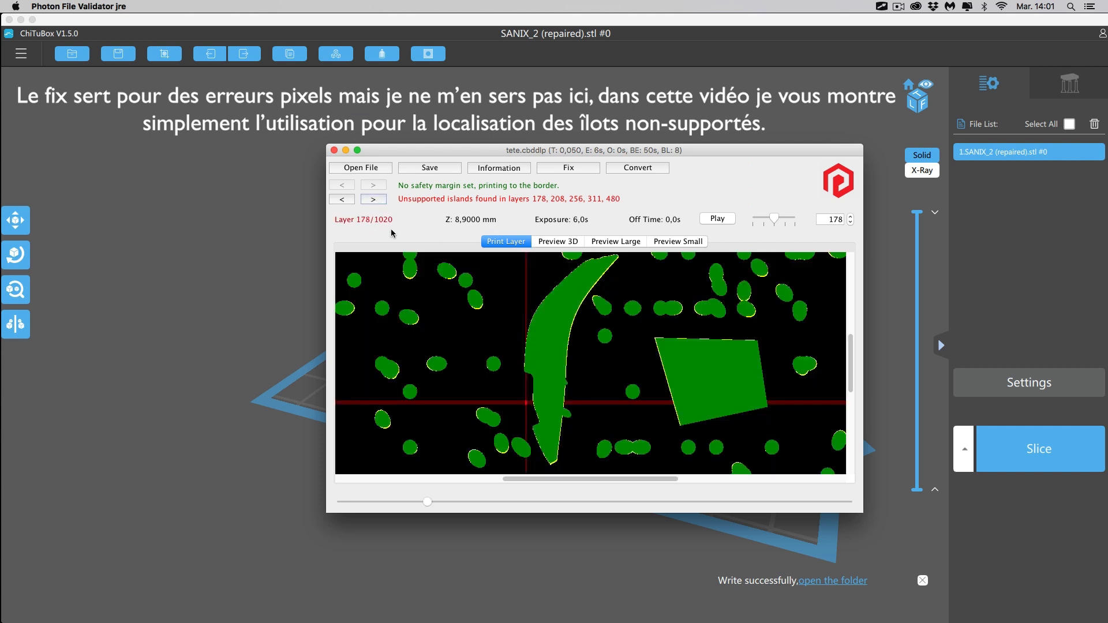
pyautogui.scroll(-2, 596, 293)
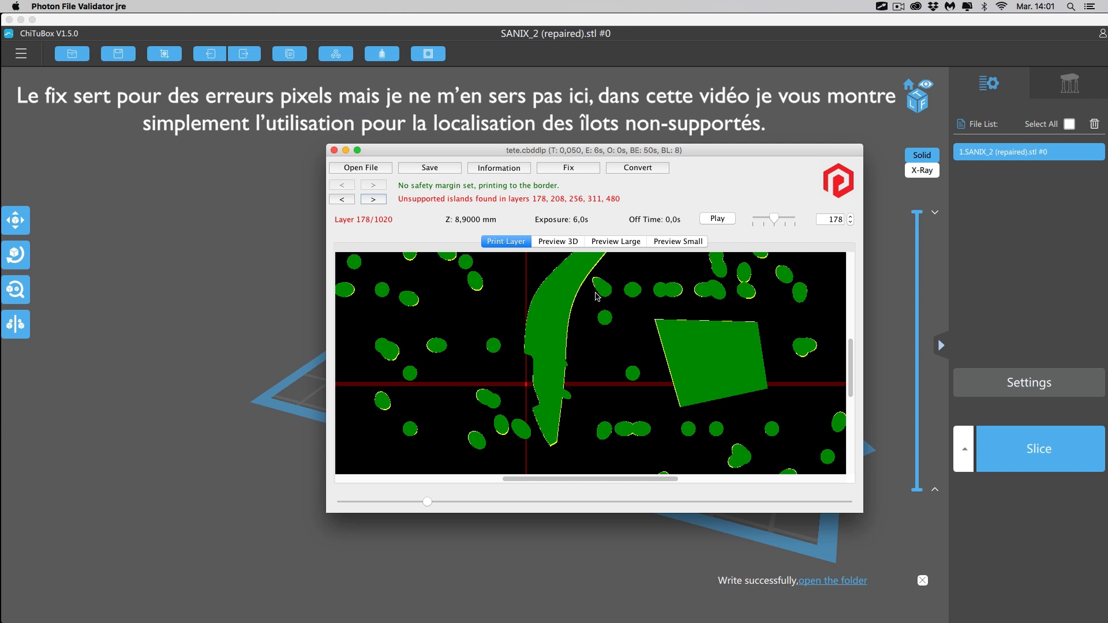
pyautogui.scroll(3, 597, 298)
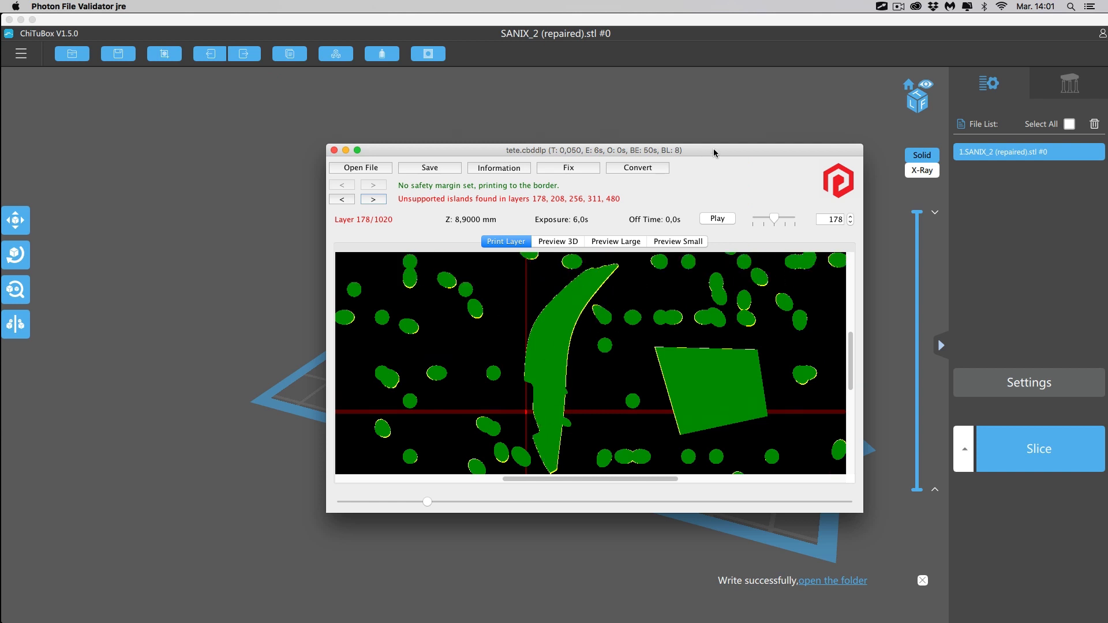
# - Switch back to ChiTuBox and lower the helmet's layer preview to layer 178
pyautogui.press('super+m')
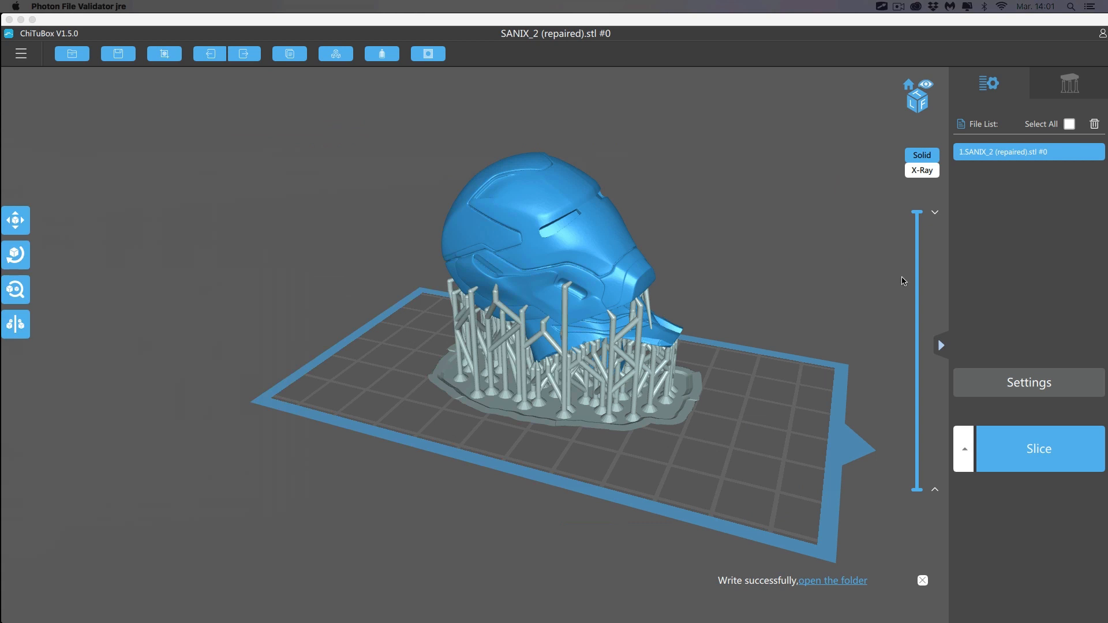
pyautogui.moveTo(916, 277); pyautogui.dragTo(914, 450)
pyautogui.scroll(10, 915, 444)
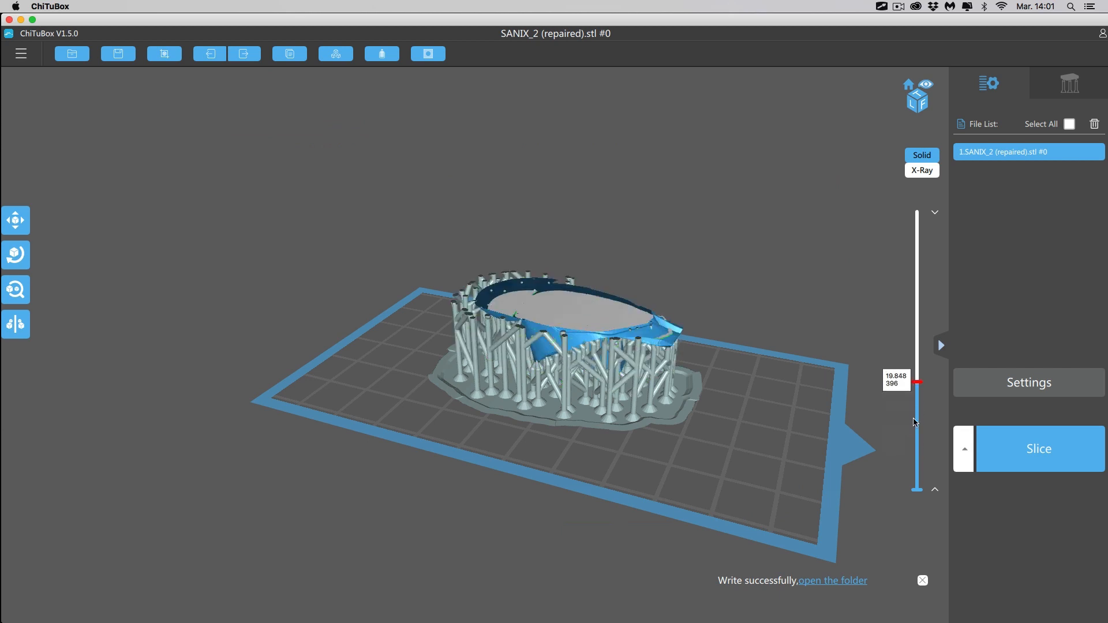
pyautogui.scroll(-10, 914, 420)
pyautogui.scroll(5, 912, 421)
pyautogui.scroll(-5, 911, 438)
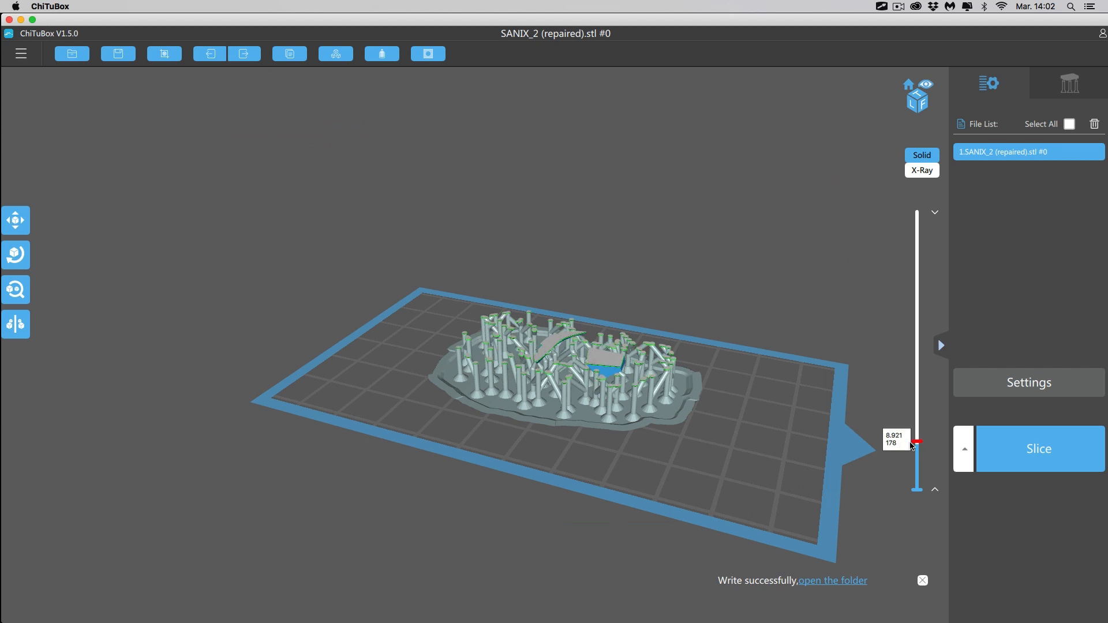
pyautogui.scroll(5, 912, 444)
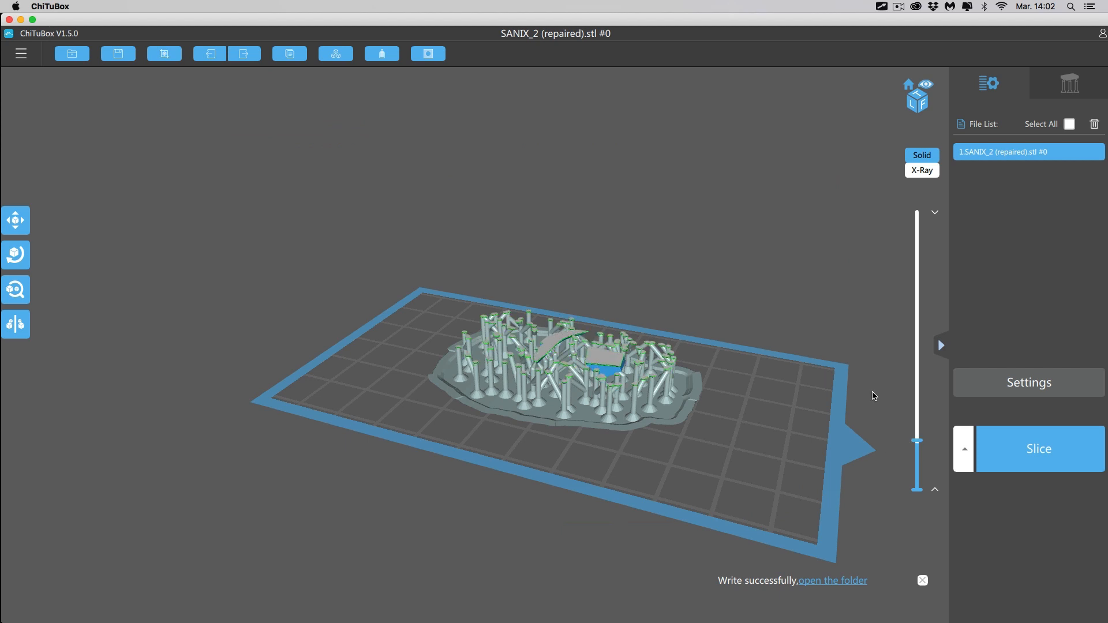
pyautogui.press('Down')
pyautogui.press('Down')
pyautogui.press('Down')
pyautogui.press('Down')
pyautogui.press('Down')
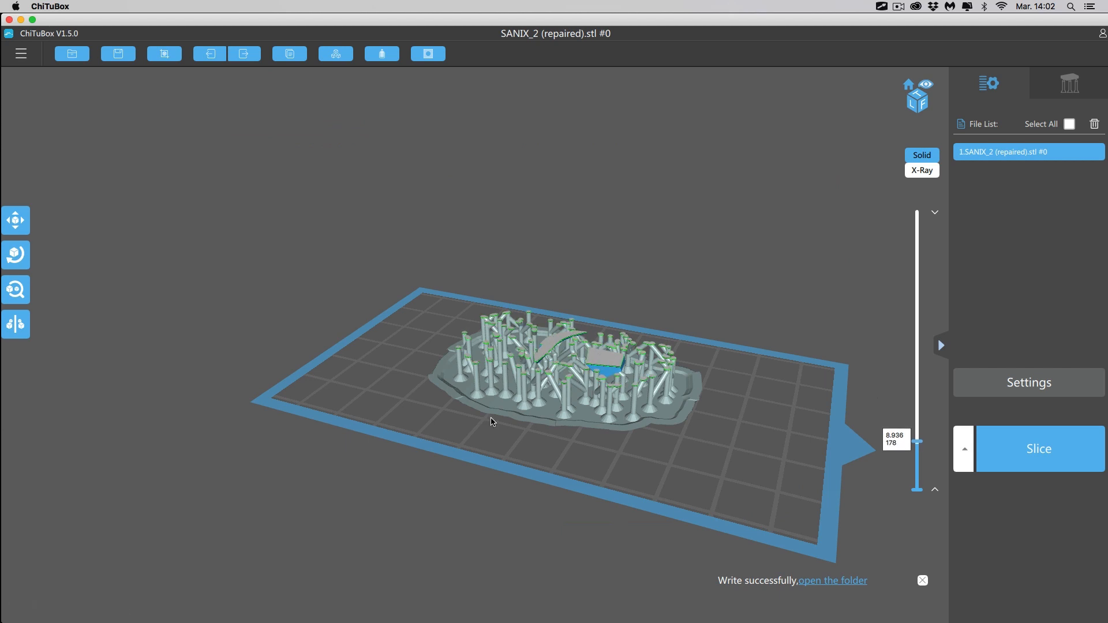
# - Match the layer 178 island to its spot on the curved part's outer side and add a medium support under it
pyautogui.moveTo(774, 332); pyautogui.dragTo(897, 352)
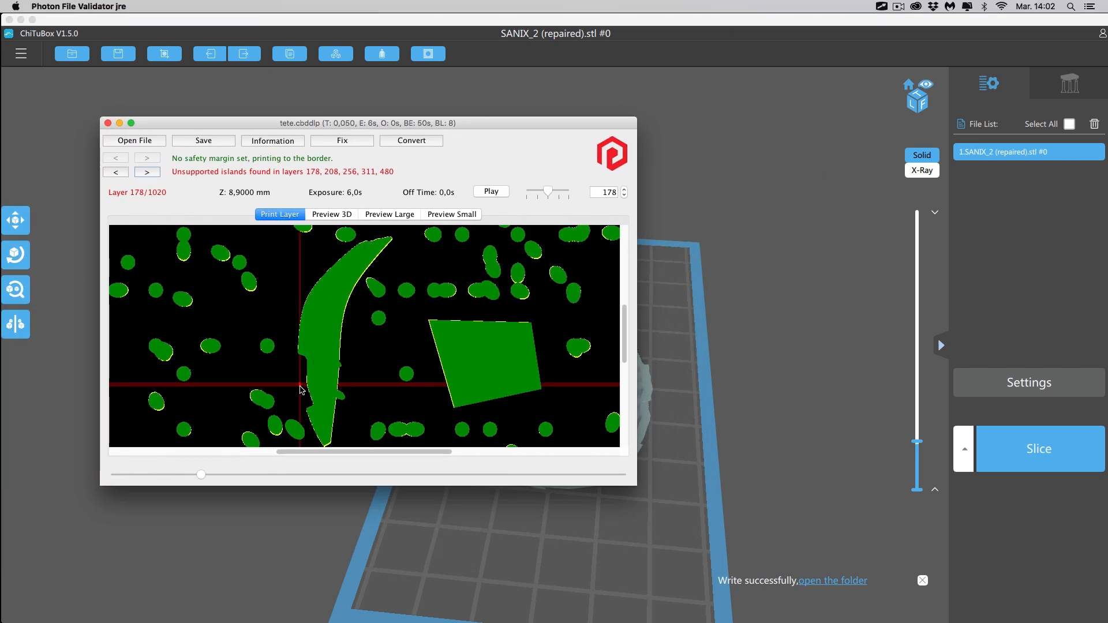
pyautogui.doubleClick(531, 122)
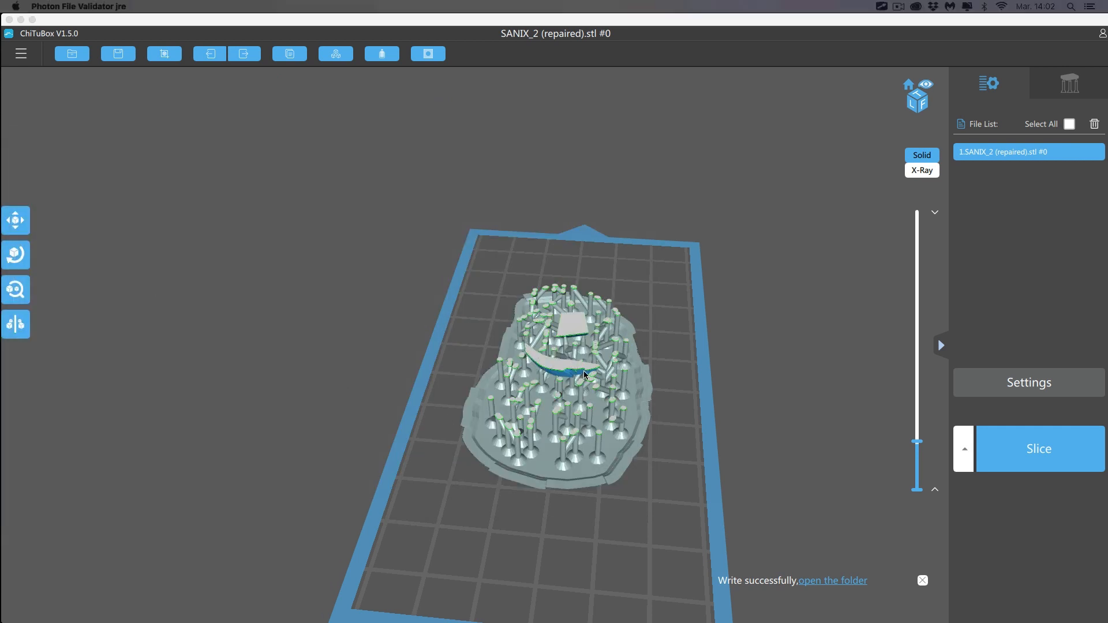
pyautogui.scroll(10, 571, 359)
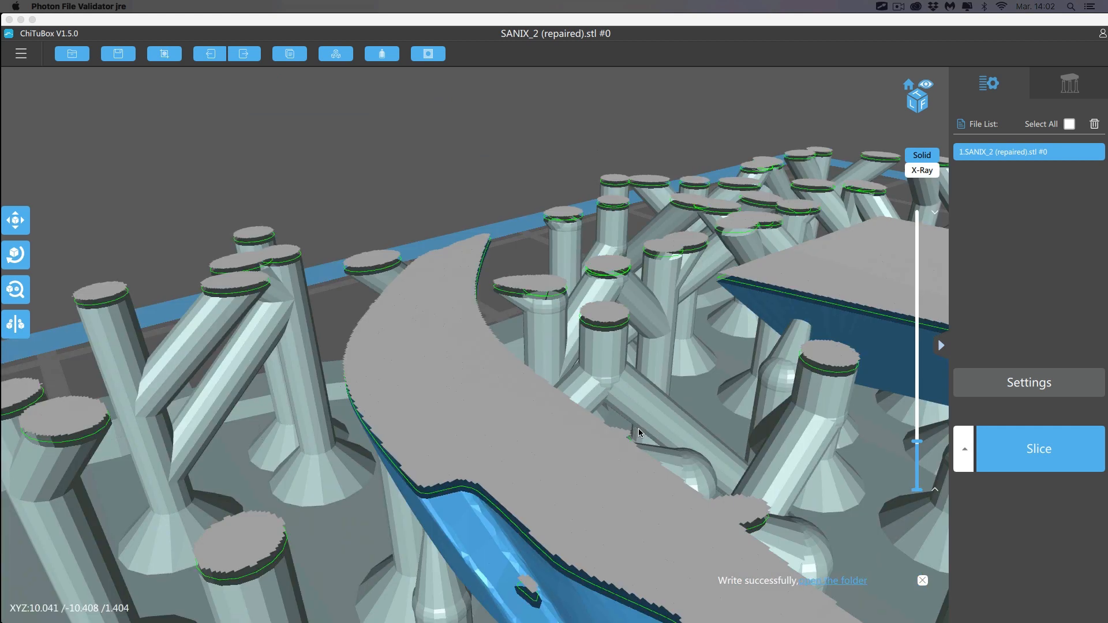
pyautogui.scroll(6, 643, 418)
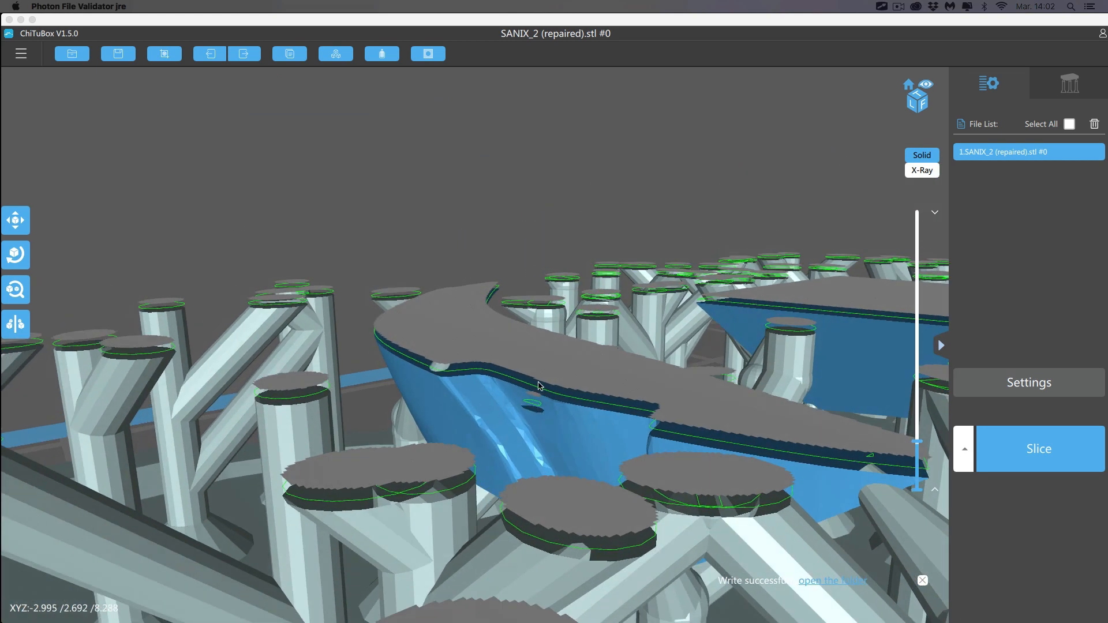
pyautogui.click(1074, 97)
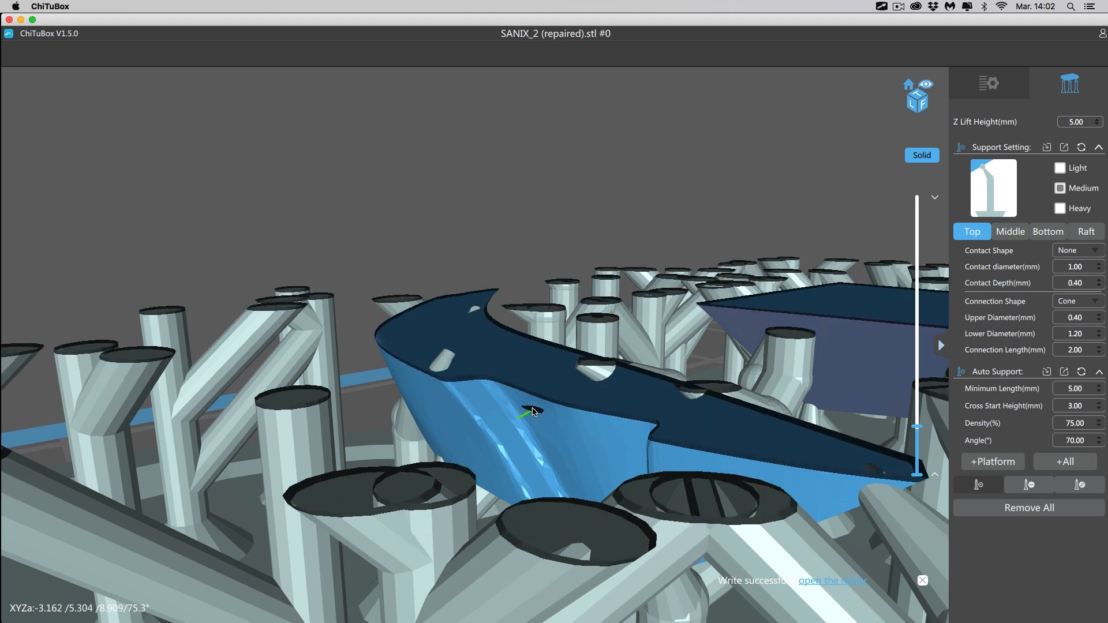
pyautogui.scroll(-3, 531, 410)
pyautogui.scroll(6, 534, 413)
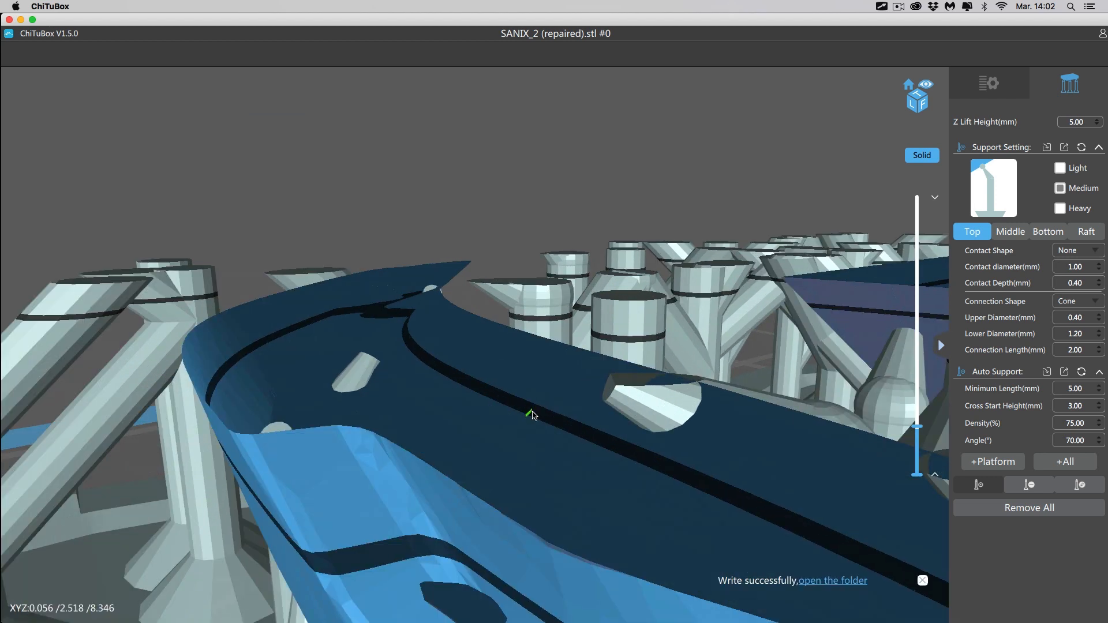
pyautogui.scroll(5, 534, 415)
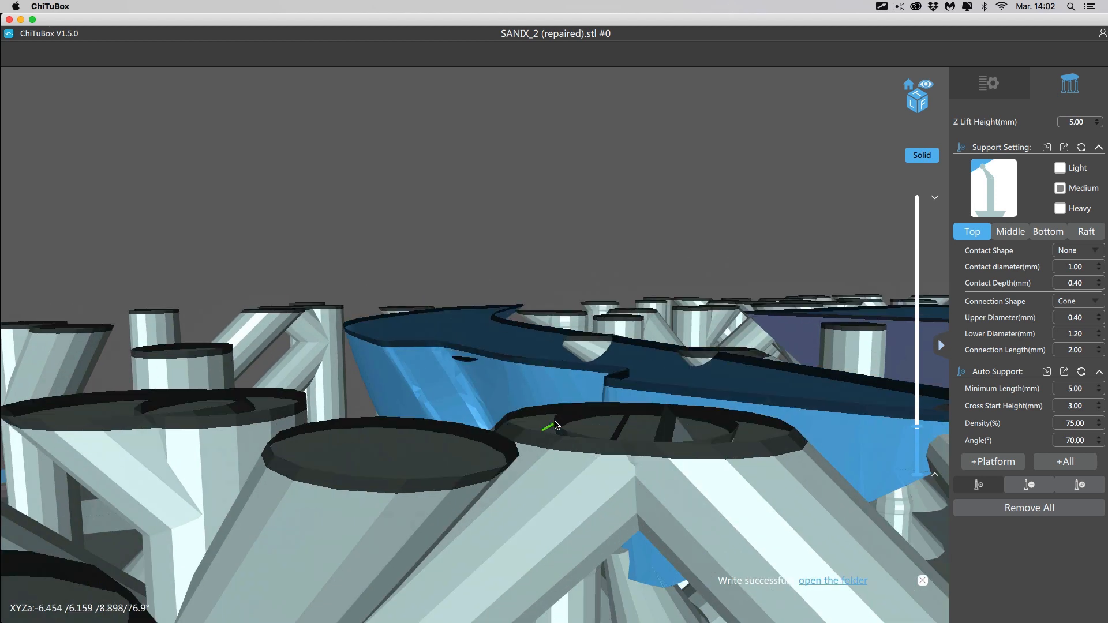
pyautogui.scroll(-3, 553, 425)
pyautogui.scroll(6, 526, 435)
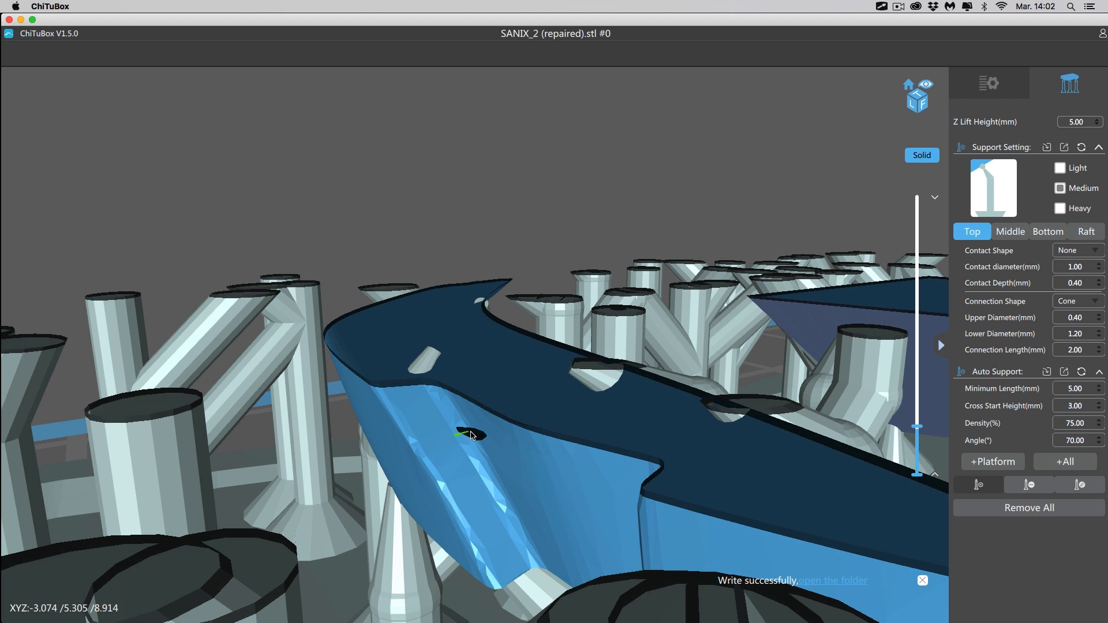
pyautogui.scroll(1, 472, 436)
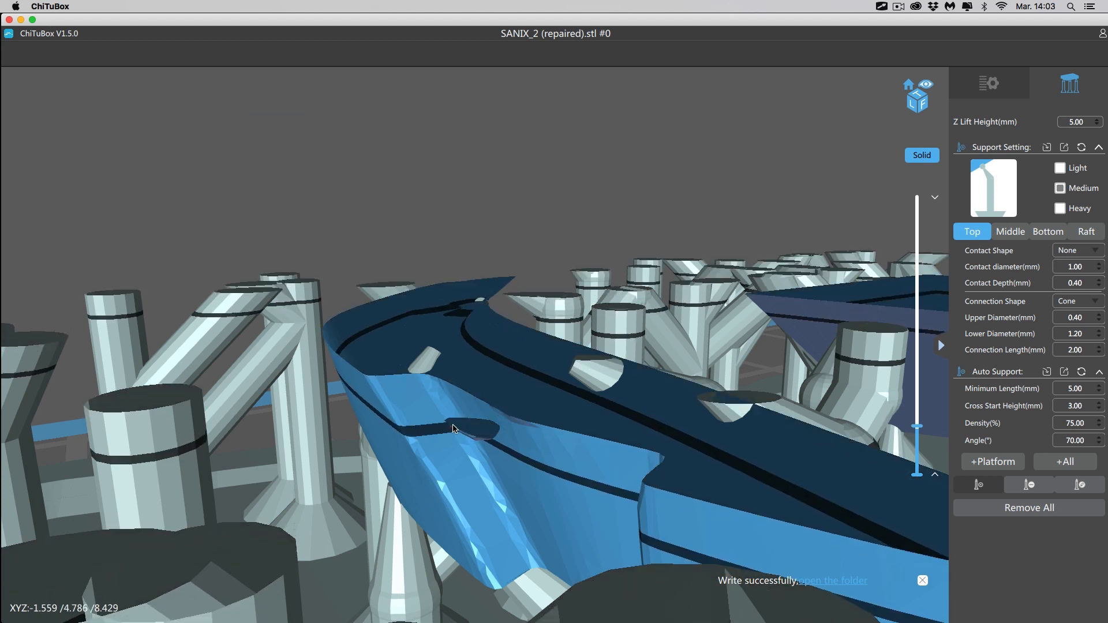
pyautogui.click(477, 438)
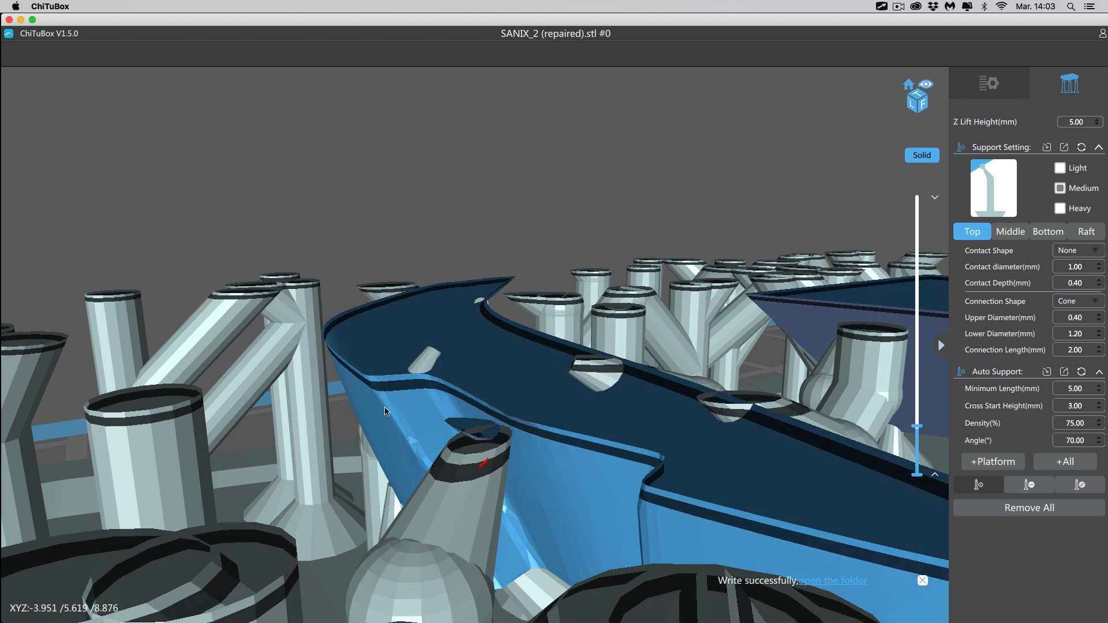
# - Go to the next flagged layer, 208, in Photon File Validator and examine the marked island at the curved part's tip
pyautogui.moveTo(0, 141); pyautogui.dragTo(440, 125)
pyautogui.click(285, 169)
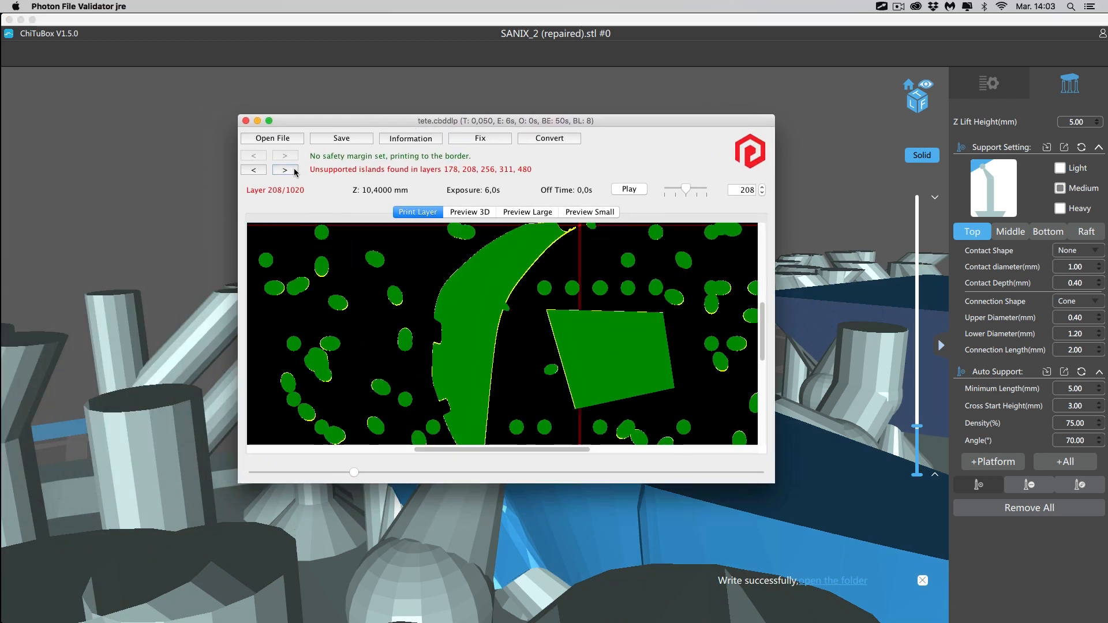
pyautogui.scroll(3, 598, 353)
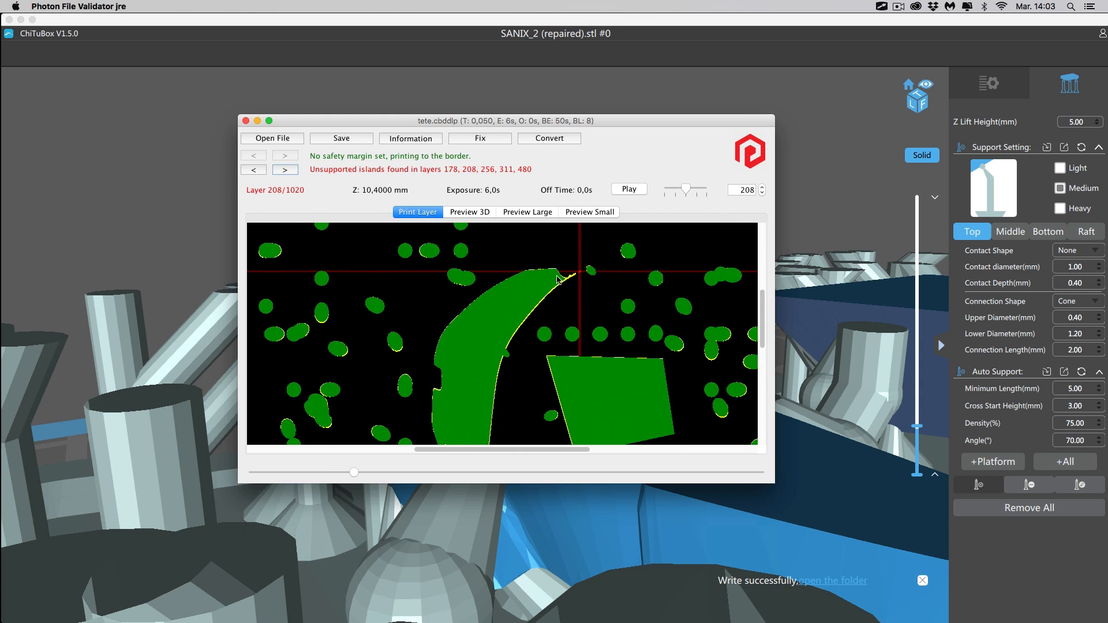
pyautogui.moveTo(650, 120); pyautogui.dragTo(0, 95)
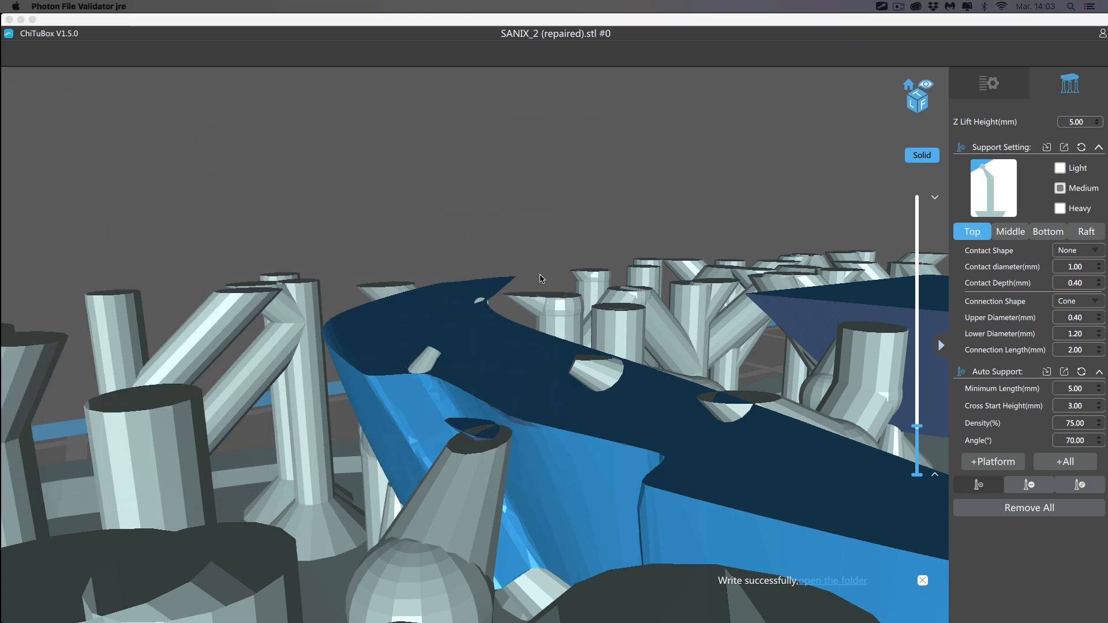
# - Switch back to ChiTuBox and raise the helmet's layer preview to the flagged island around layer 208
pyautogui.click(914, 427)
pyautogui.moveTo(913, 427); pyautogui.dragTo(914, 423)
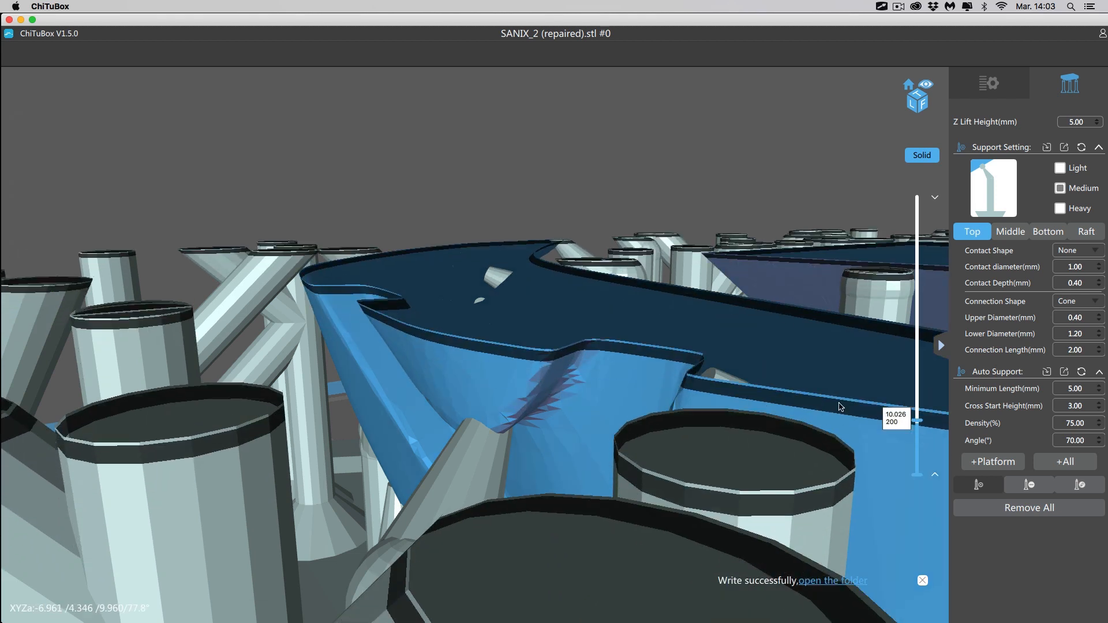
pyautogui.press('Up')
pyautogui.press('Up')
pyautogui.press('Up')
pyautogui.press('Up')
pyautogui.press('Up')
pyautogui.press('Up')
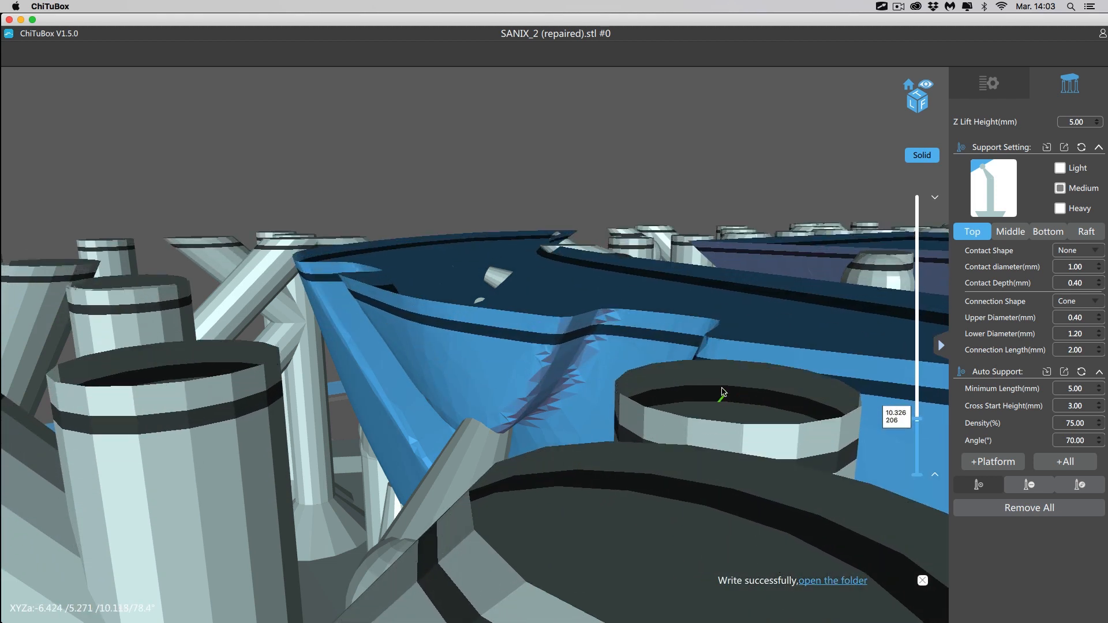
pyautogui.press('Up')
pyautogui.press('Up')
# - Add medium supports under the thin pointed tip of the curved part at the layer 208 island
pyautogui.moveTo(664, 231); pyautogui.dragTo(569, 256, button='right')
pyautogui.scroll(-5, 801, 344)
pyautogui.moveTo(846, 340); pyautogui.dragTo(675, 323, button='right')
pyautogui.scroll(5, 614, 321)
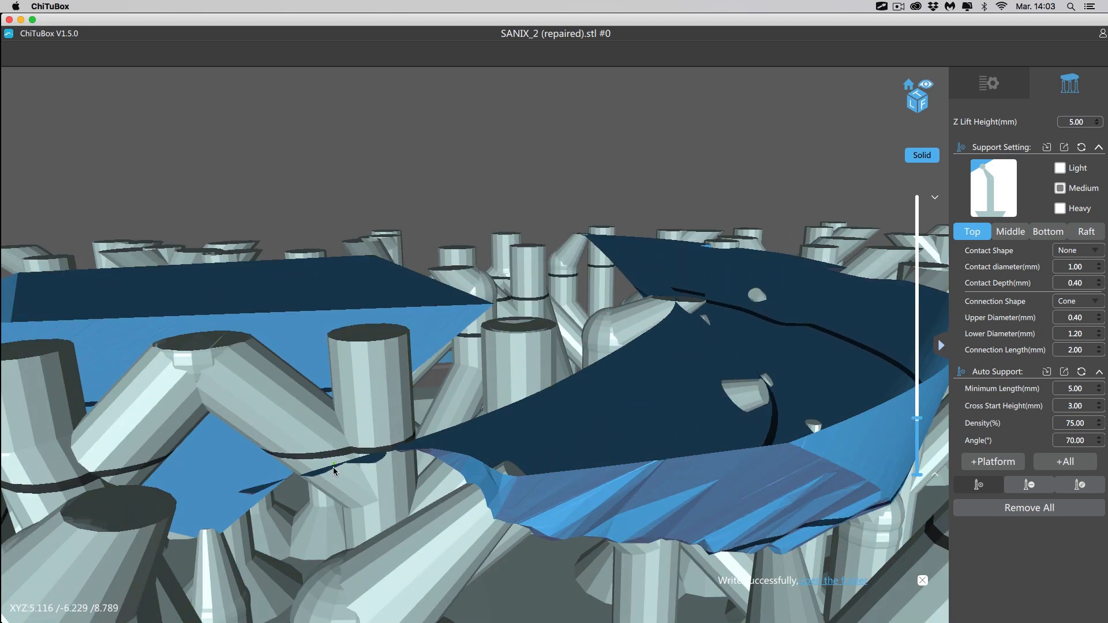
pyautogui.scroll(-3, 333, 467)
pyautogui.moveTo(348, 462); pyautogui.dragTo(364, 459, button='right')
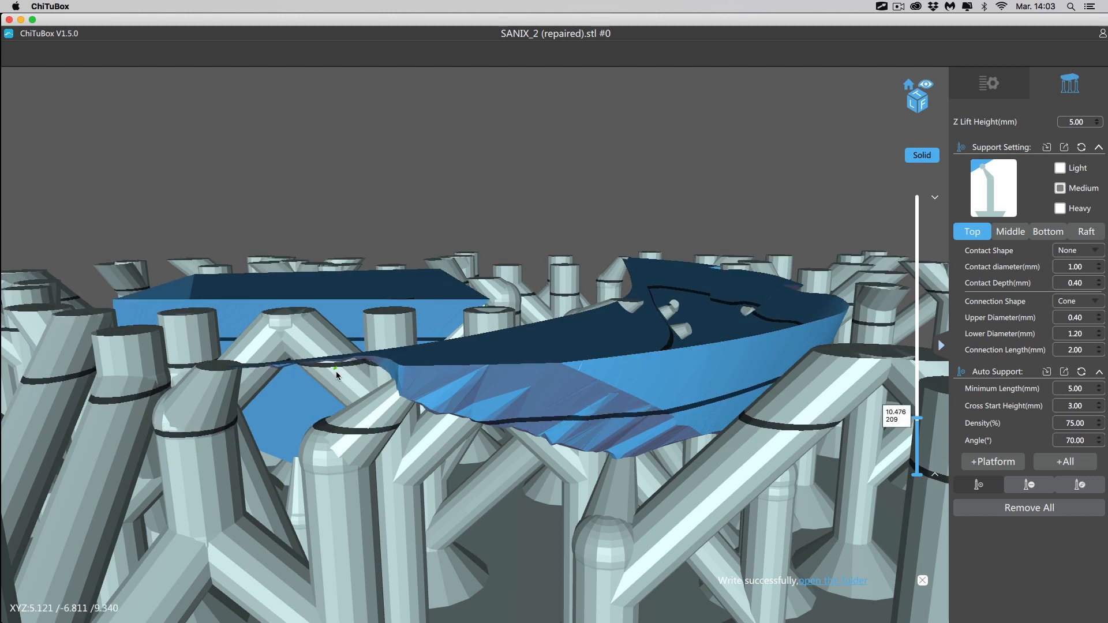
pyautogui.scroll(3, 323, 372)
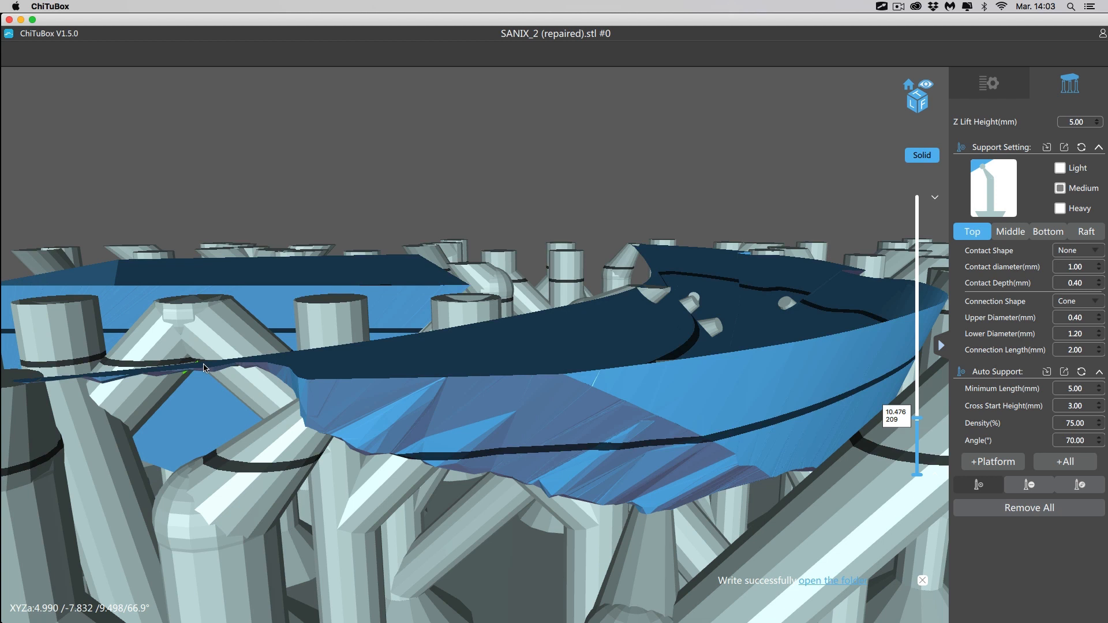
pyautogui.click(204, 367)
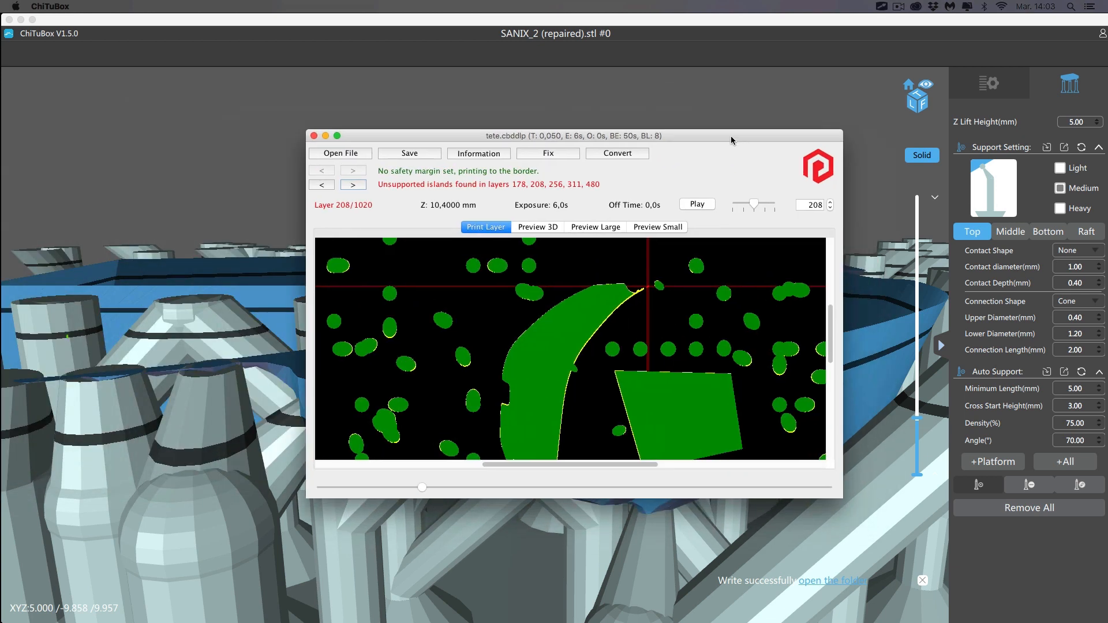
# - Go to flagged layer 256 in Photon File Validator and examine the gap between the curved tip and the separate strip
pyautogui.click(350, 185)
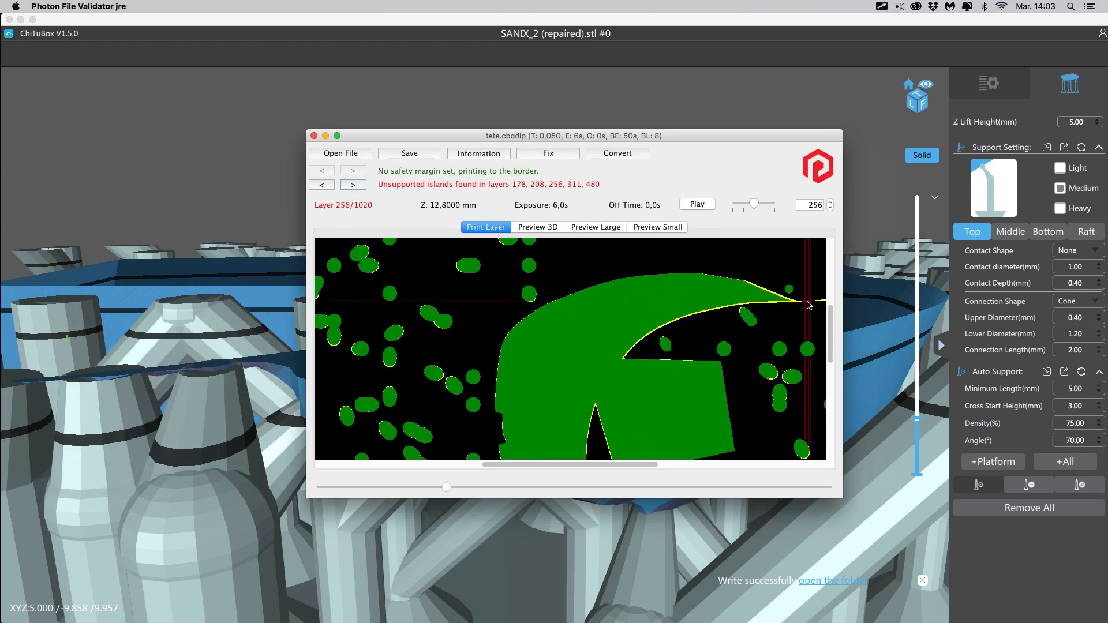
pyautogui.moveTo(569, 465); pyautogui.dragTo(613, 465)
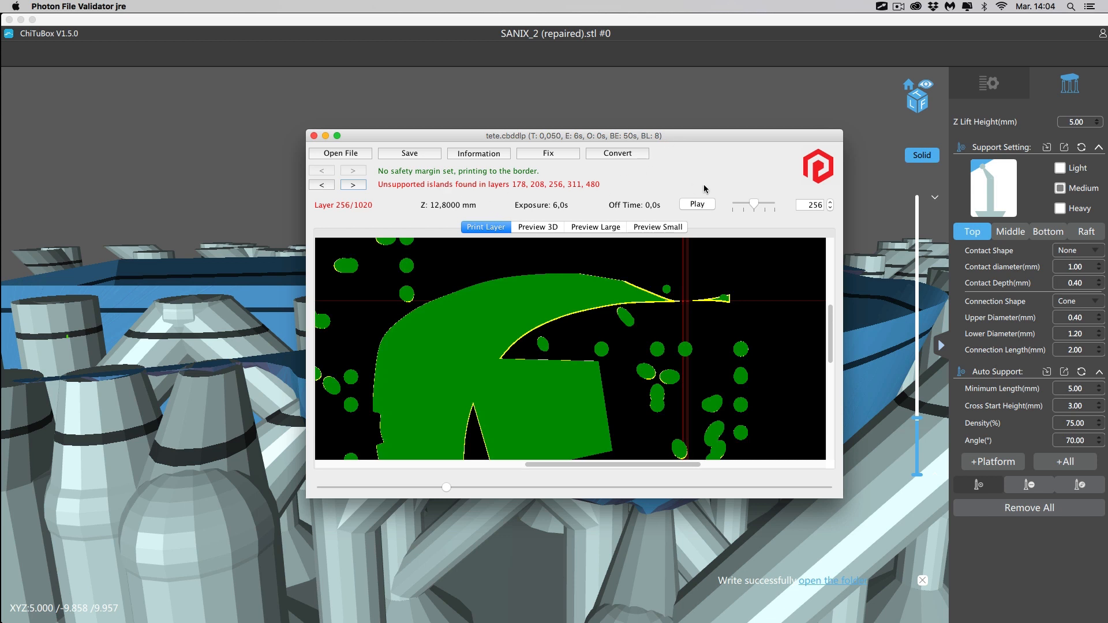
pyautogui.moveTo(708, 136); pyautogui.dragTo(0, 111)
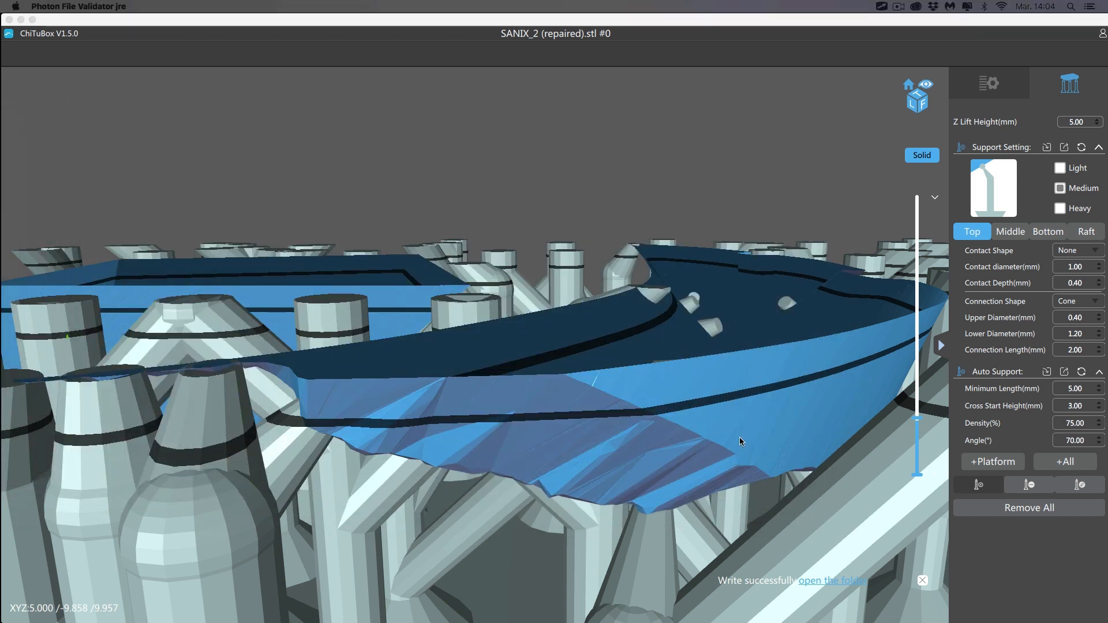
# - Raise the ChiTuBox layer preview to the layer 256 island and add support under the thin strip extending from the curved tip
pyautogui.moveTo(915, 415); pyautogui.dragTo(916, 406)
pyautogui.scroll(-8, 173, 396)
pyautogui.moveTo(173, 396); pyautogui.dragTo(437, 484, button='right')
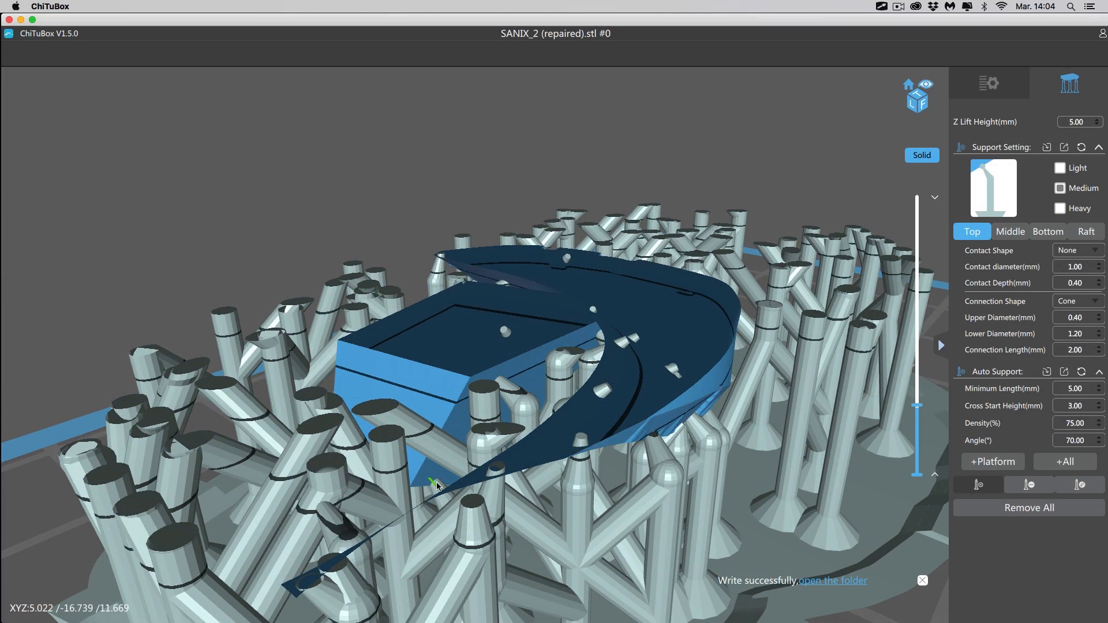
pyautogui.scroll(5, 524, 497)
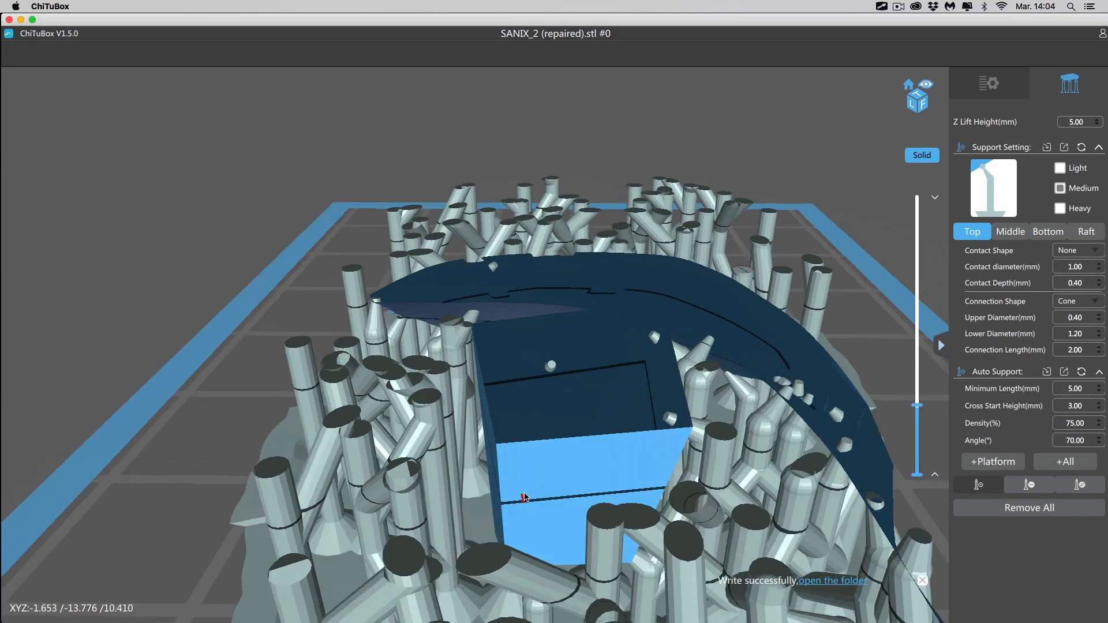
pyautogui.moveTo(524, 498); pyautogui.dragTo(628, 514, button='right')
pyautogui.moveTo(870, 504); pyautogui.dragTo(886, 387, button='right')
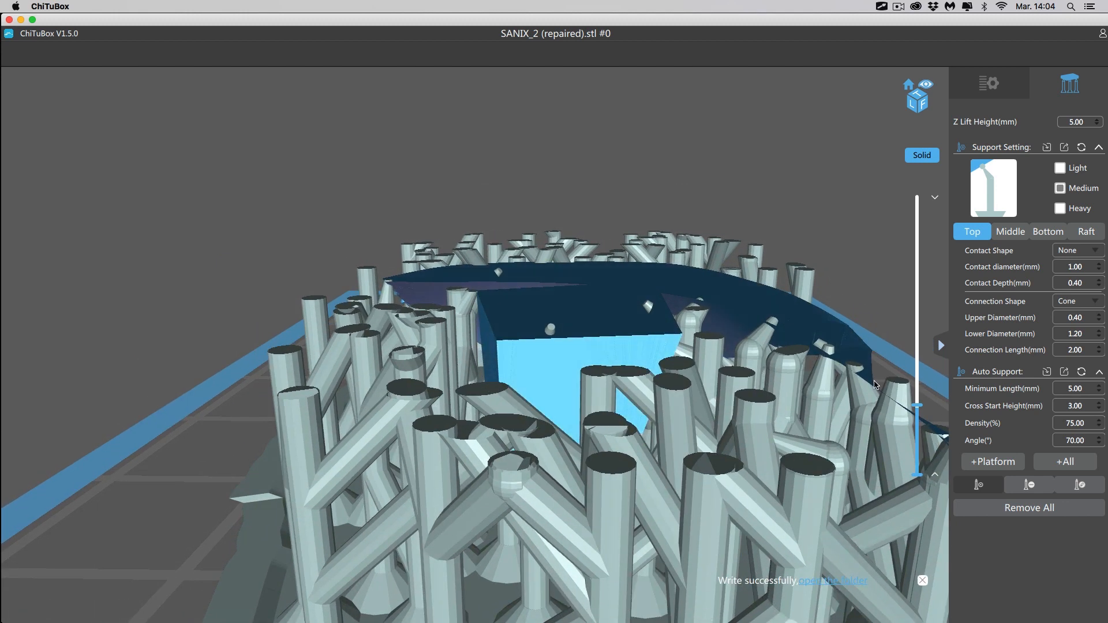
pyautogui.moveTo(872, 386); pyautogui.dragTo(370, 353, button='right')
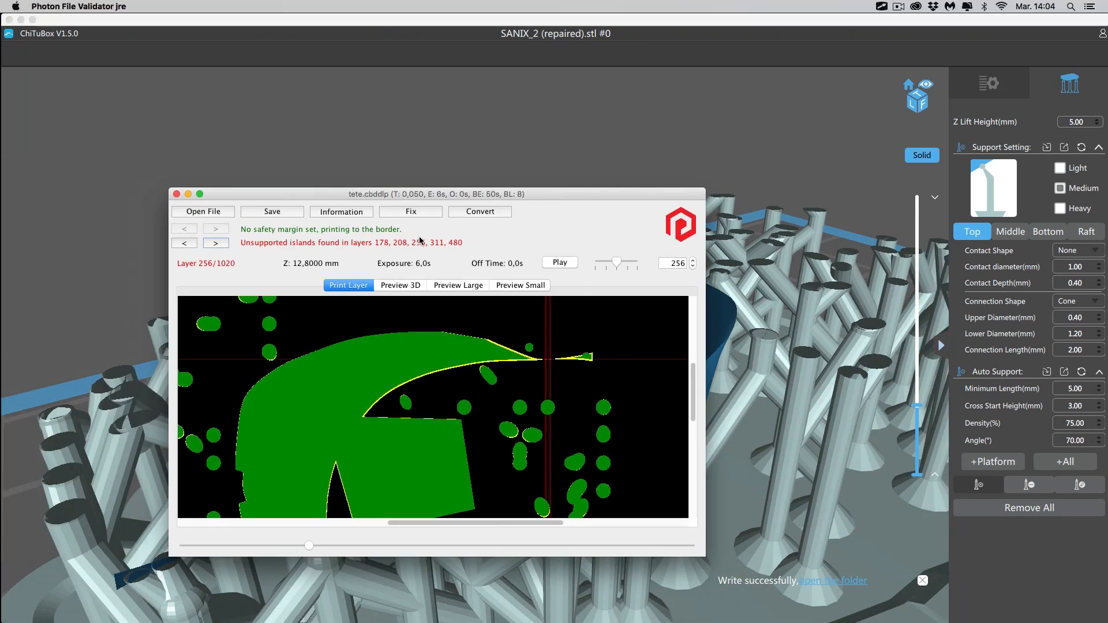
# - Examine the island on flagged layer 311 in Photon File Validator and raise the ChiTuBox layer preview to layer 311
pyautogui.click(222, 245)
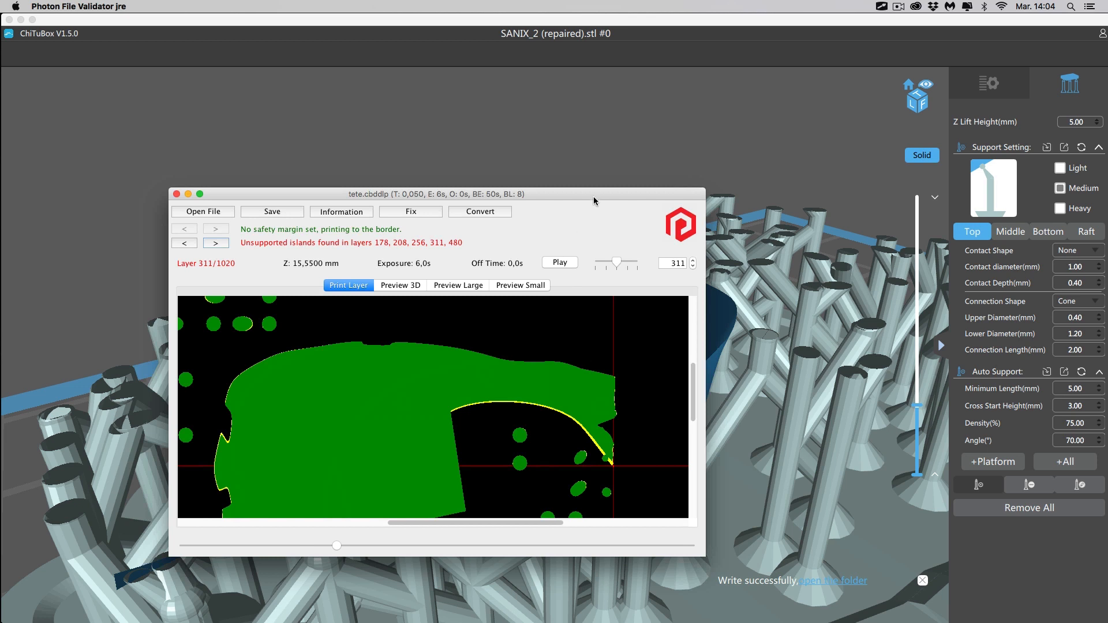
pyautogui.press('super+m')
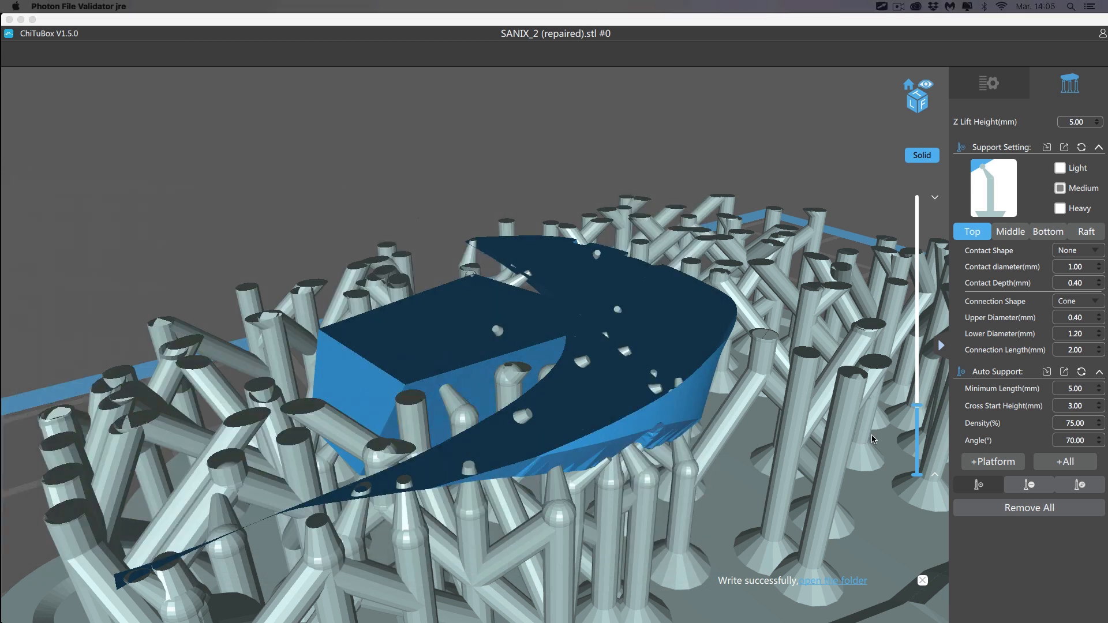
pyautogui.moveTo(921, 409); pyautogui.dragTo(920, 391)
pyautogui.scroll(-3, 918, 414)
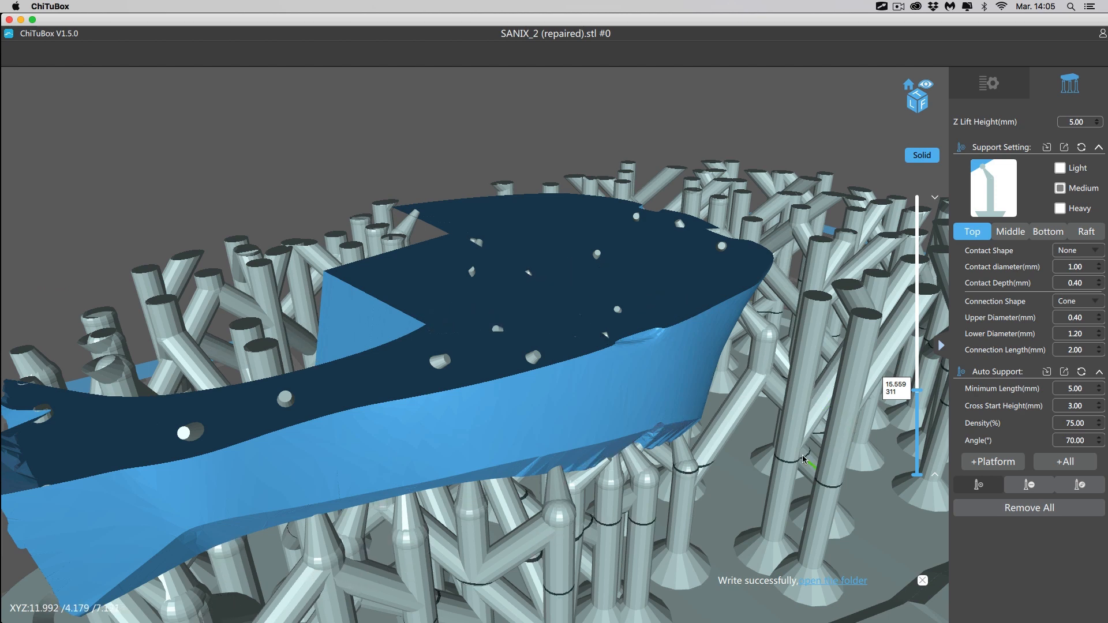
pyautogui.scroll(-5, 702, 462)
pyautogui.moveTo(703, 462); pyautogui.dragTo(773, 449, button='right')
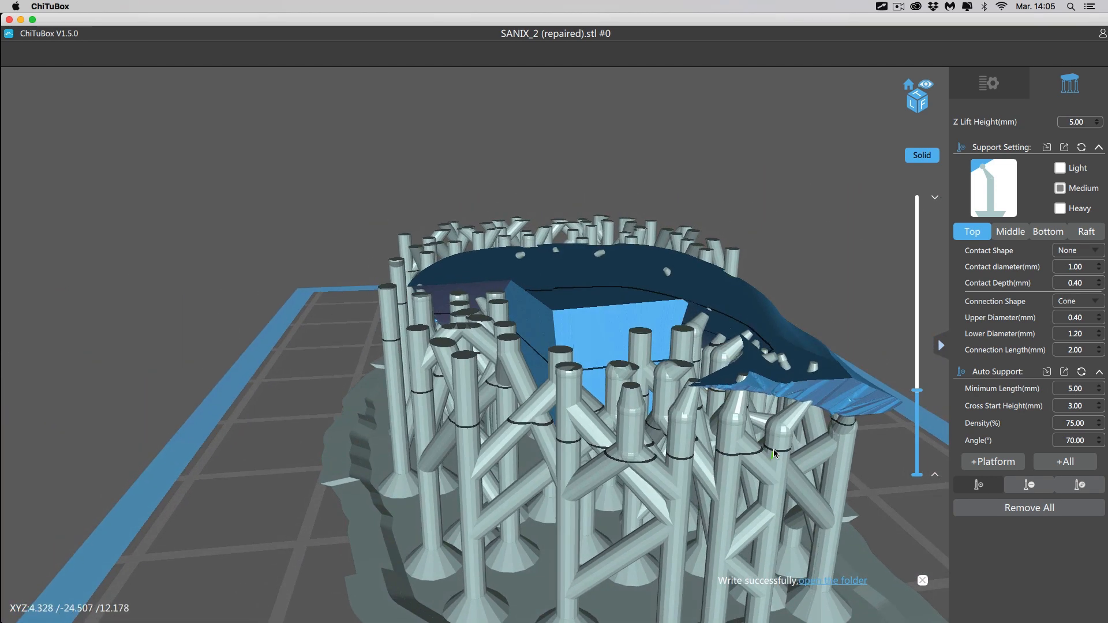
# - Add a medium support under the pointed tip of the curved part at the layer 311 island
pyautogui.scroll(5, 150, 434)
pyautogui.moveTo(151, 434); pyautogui.dragTo(332, 321, button='right')
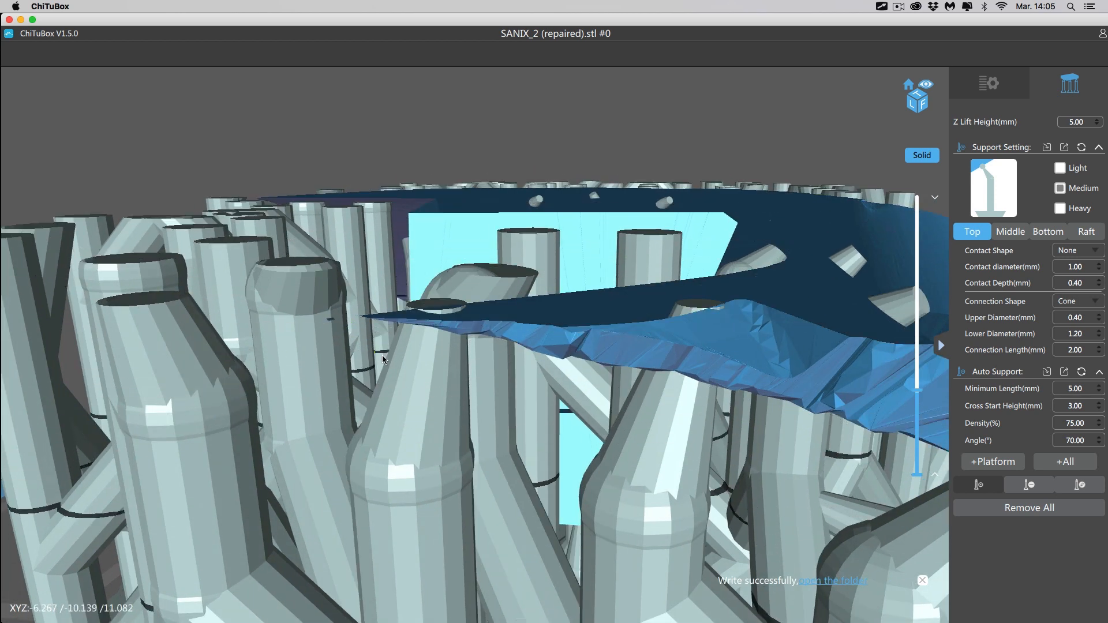
pyautogui.press('Up')
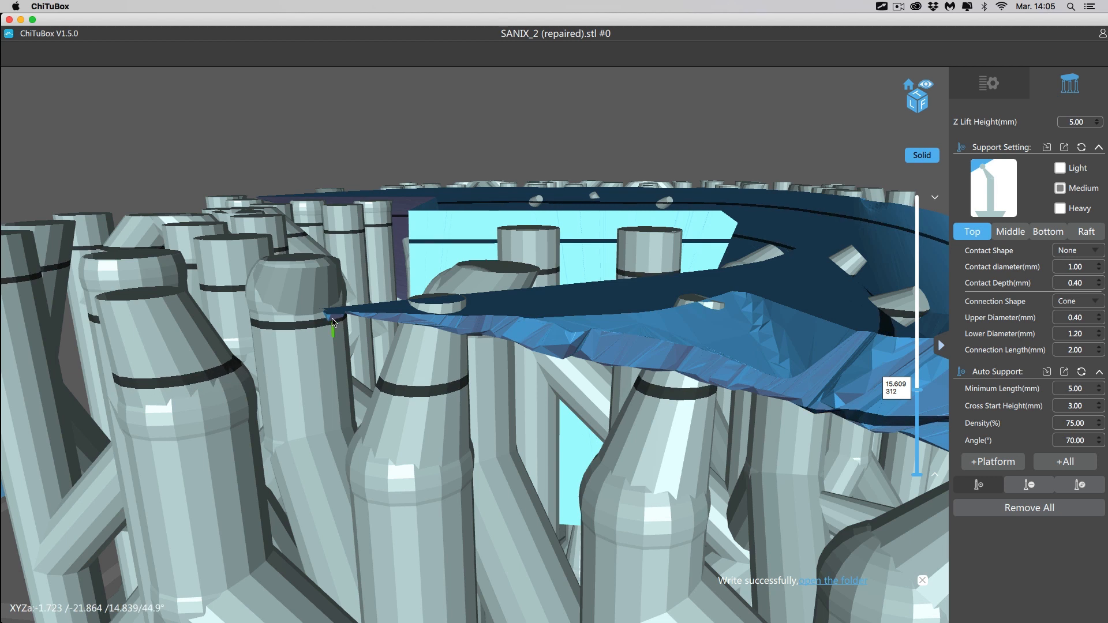
pyautogui.click(332, 318)
pyautogui.press('Down')
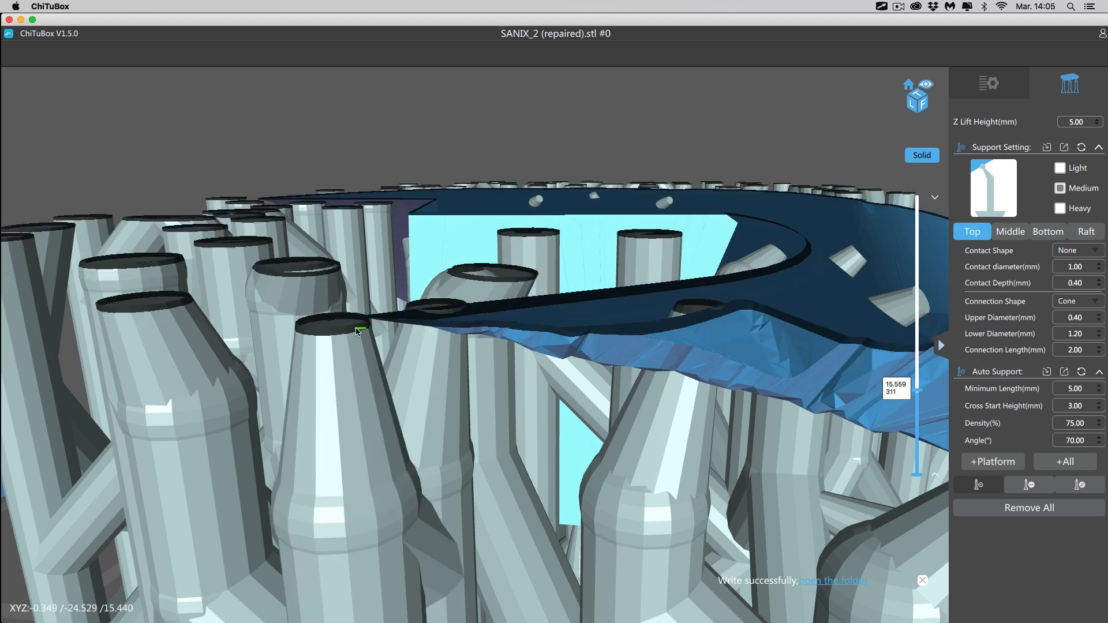
# - Switch to Photon File Validator, go to flagged layer 480 and examine the islands around the part's outline
pyautogui.press('super+Tab')
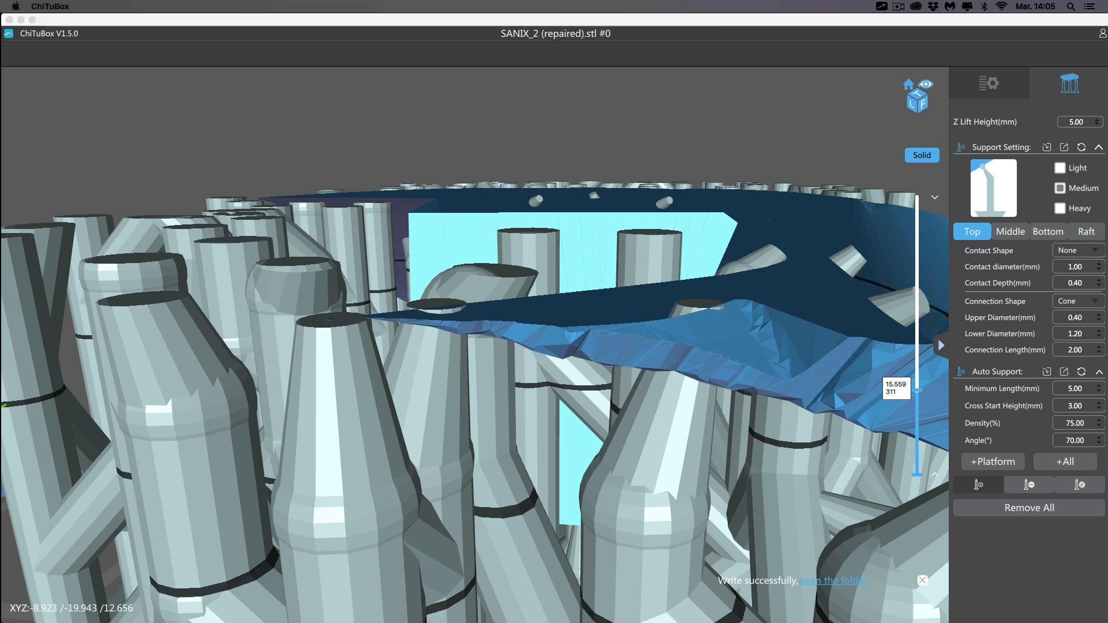
pyautogui.click(257, 175)
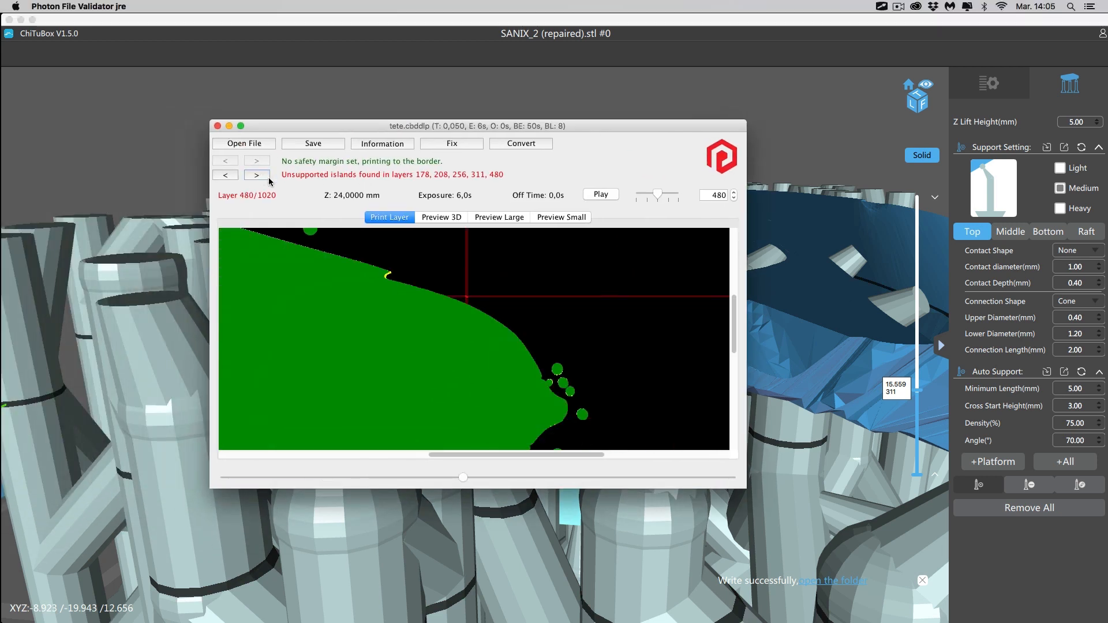
pyautogui.scroll(6, 523, 316)
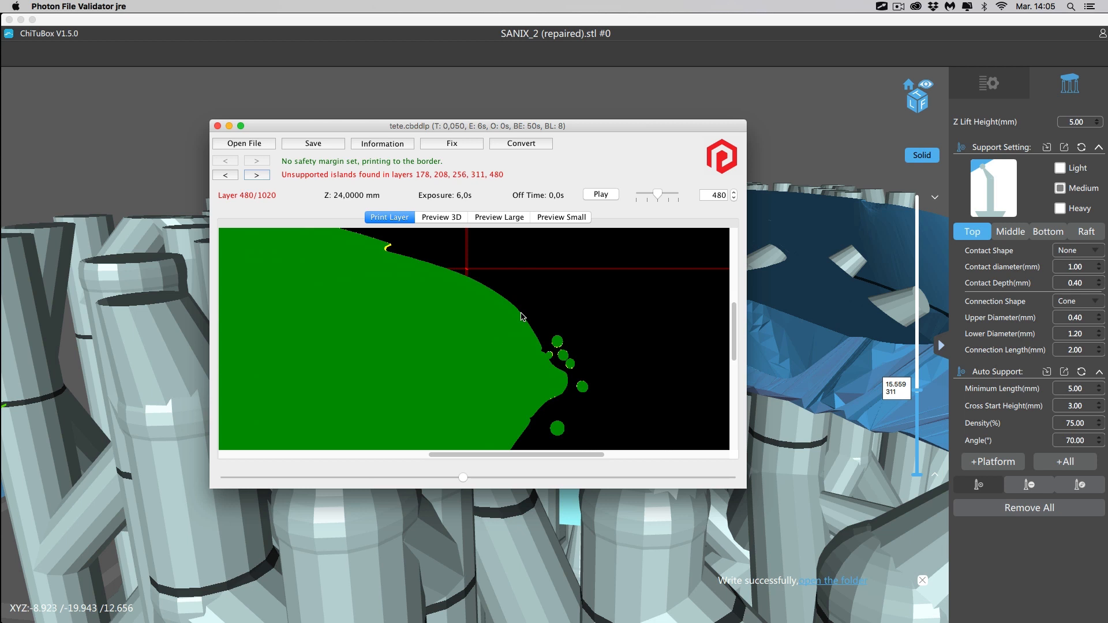
pyautogui.scroll(-3, 522, 316)
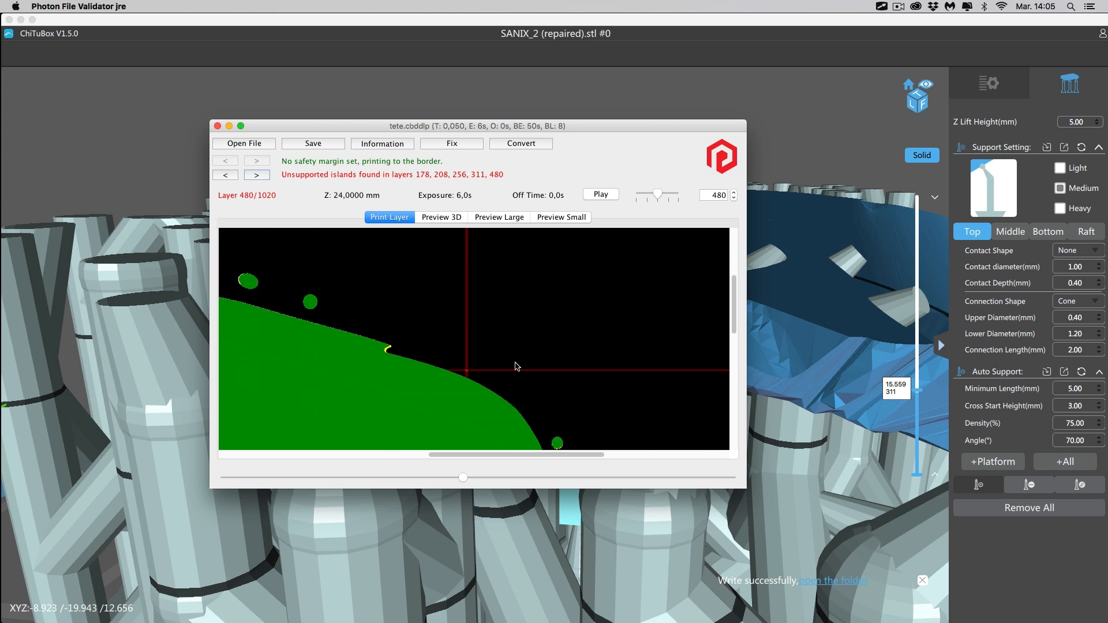
pyautogui.moveTo(524, 454); pyautogui.dragTo(510, 402)
pyautogui.moveTo(603, 129); pyautogui.dragTo(0, 170)
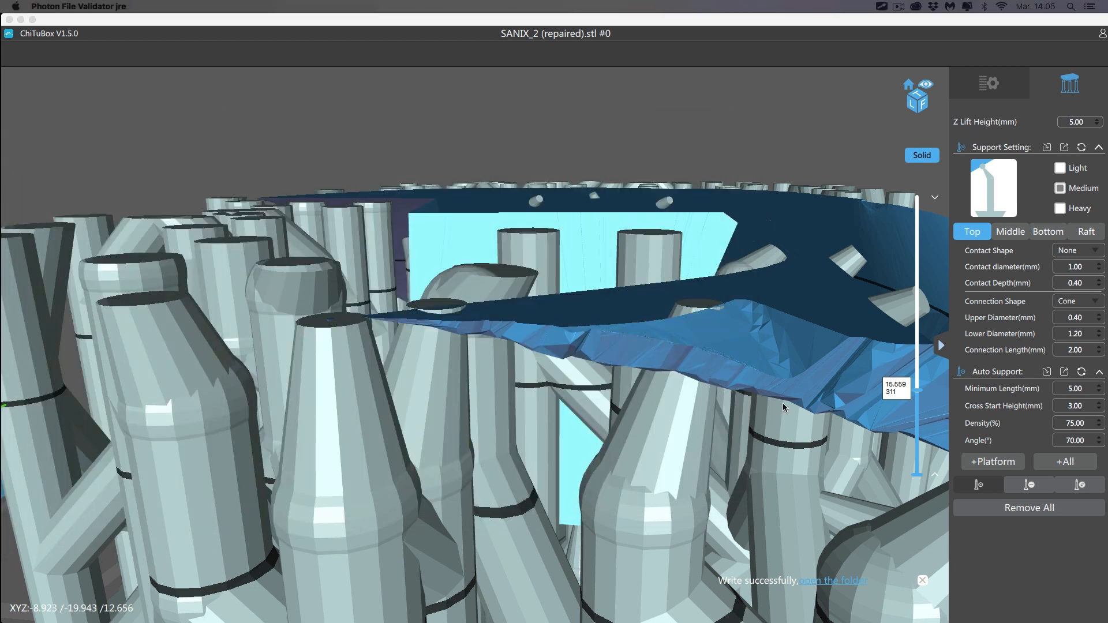
# - Raise the ChiTuBox layer preview to layer 480 to match the flagged island
pyautogui.moveTo(922, 393); pyautogui.dragTo(922, 346)
pyautogui.scroll(-4, 912, 369)
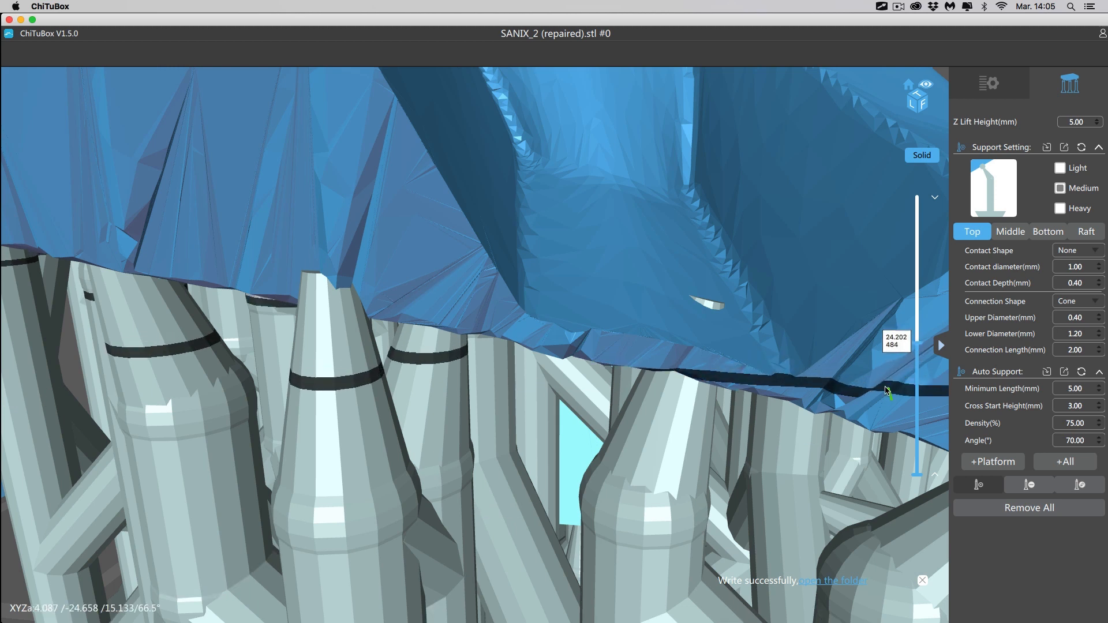
pyautogui.press('Down')
pyautogui.scroll(-15, 875, 389)
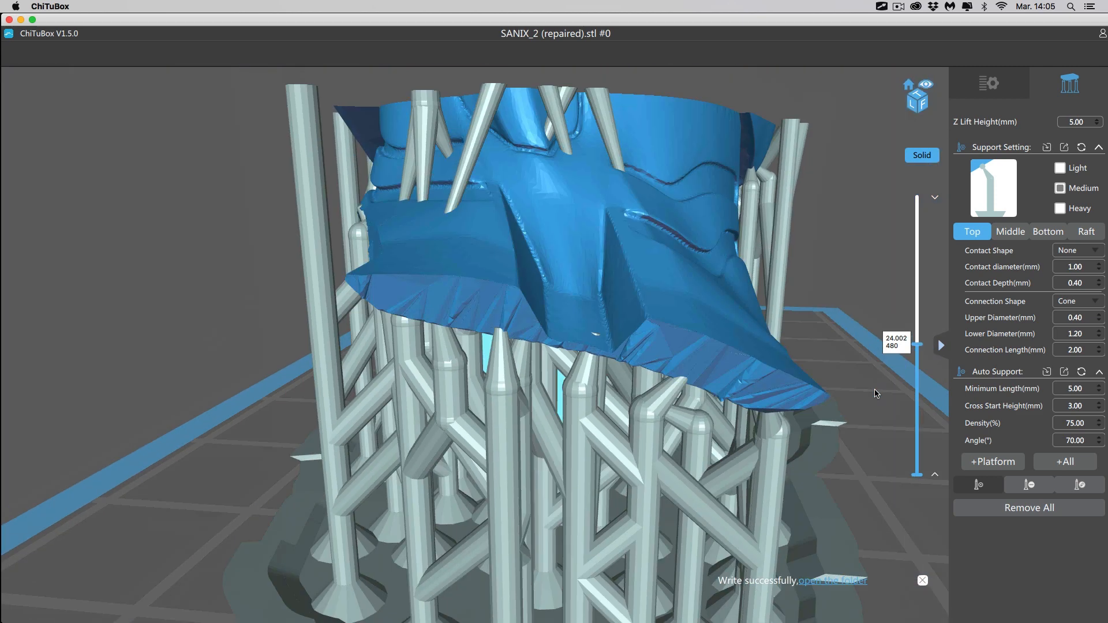
# - Step back and forth through the layers just above 480 to locate the separate island beside the helmet's wall
pyautogui.moveTo(804, 329); pyautogui.dragTo(786, 358, button='right')
pyautogui.scroll(5, 786, 356)
pyautogui.press('Up')
pyautogui.press('Up')
pyautogui.press('Up')
pyautogui.press('Up')
pyautogui.press('Up')
pyautogui.press('Up')
pyautogui.press('Up')
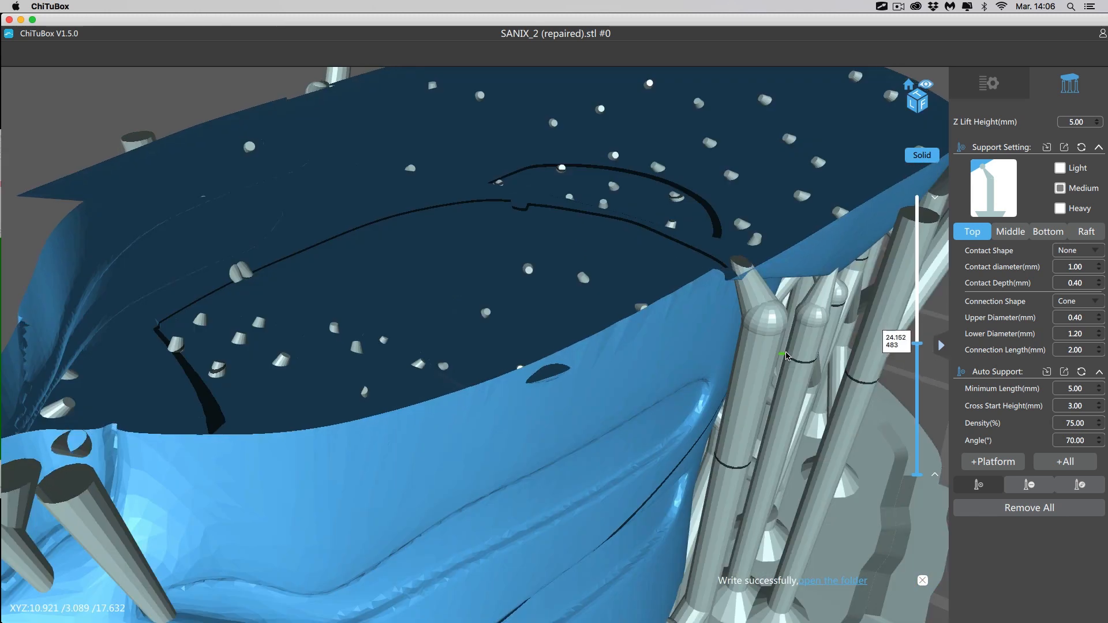
pyautogui.press('Down')
pyautogui.press('Down')
pyautogui.press('Down')
pyautogui.press('Down')
pyautogui.press('Down')
pyautogui.press('Down')
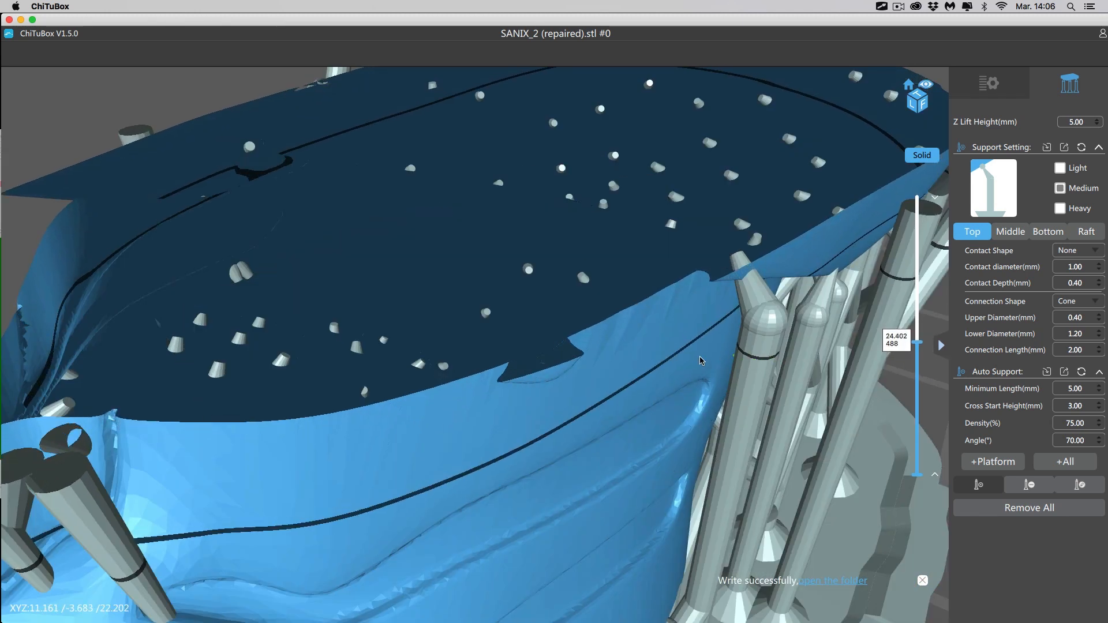
# - Add a medium support under the small island beside the helmet's outer wall, with the preview at layer 484
pyautogui.moveTo(672, 365); pyautogui.dragTo(714, 364, button='right')
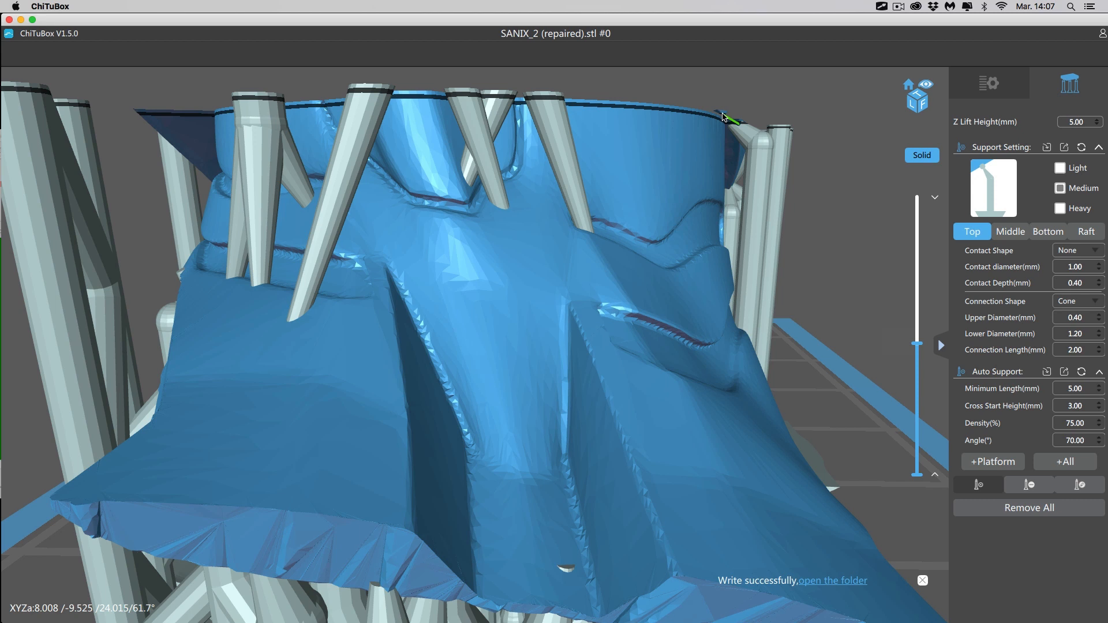
pyautogui.scroll(5, 720, 123)
pyautogui.scroll(-5, 720, 124)
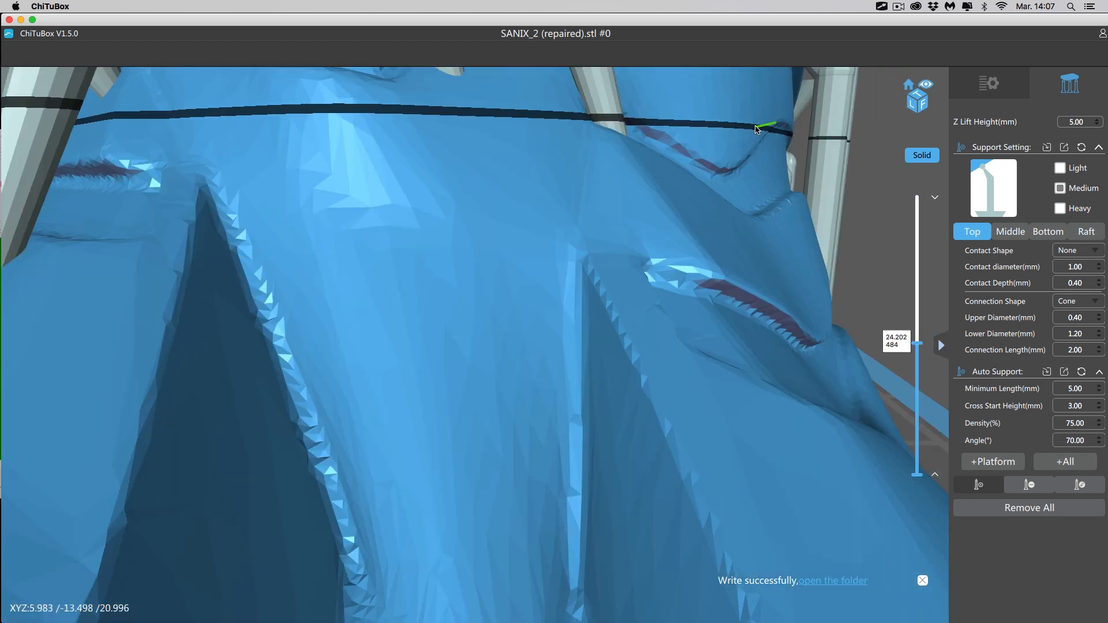
pyautogui.scroll(6, 747, 138)
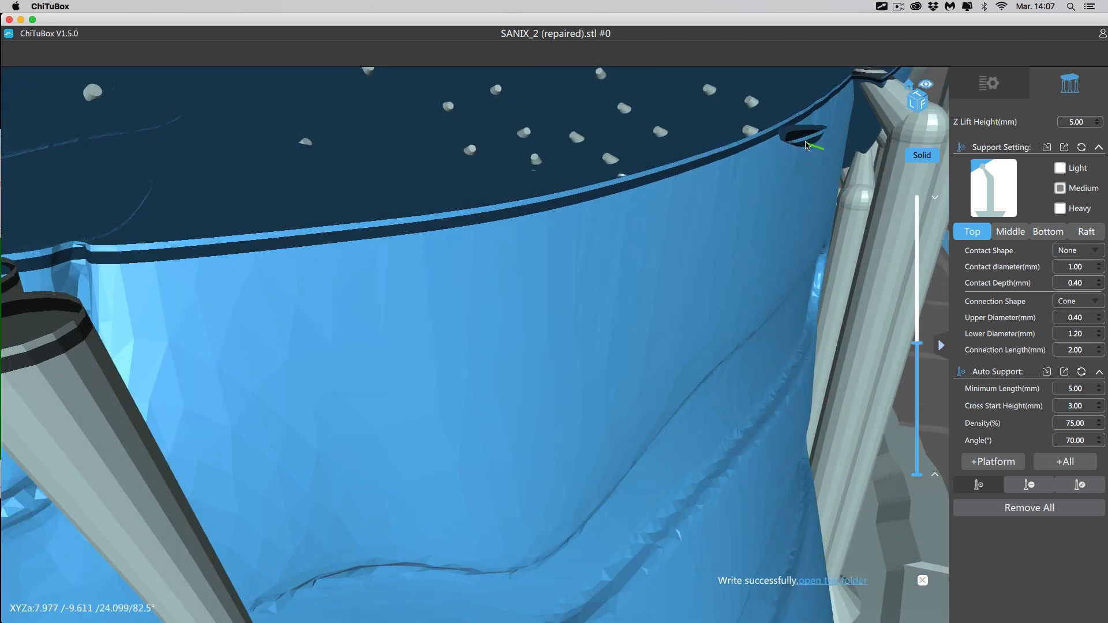
pyautogui.click(809, 145)
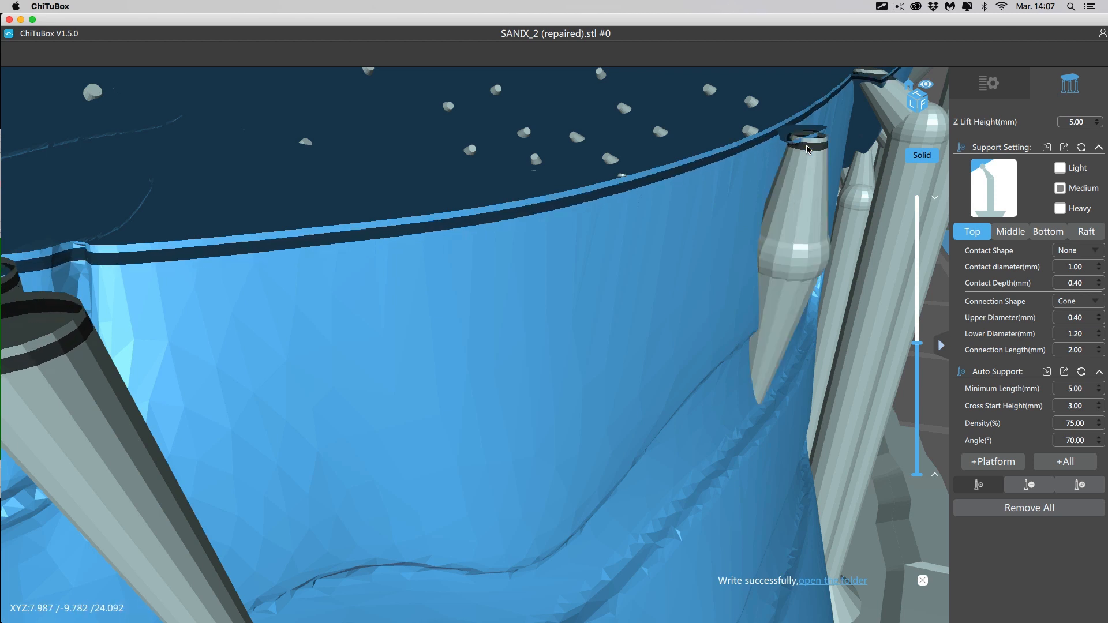
# - Step the layer preview up to layer 522 to check how the newly supported area joins the helmet
pyautogui.scroll(-10, 833, 299)
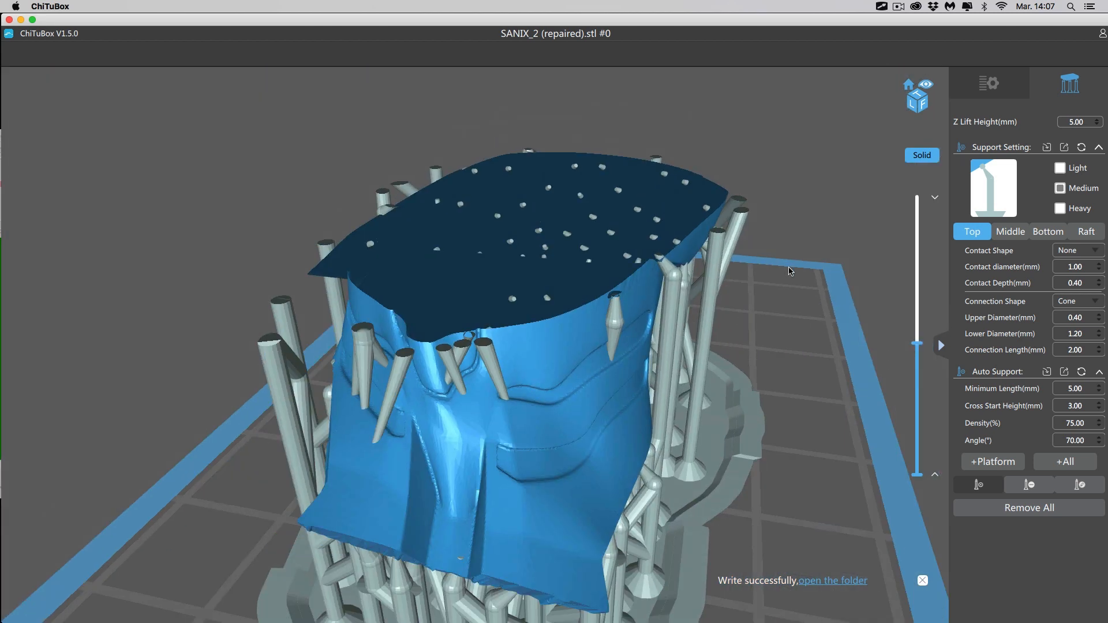
pyautogui.press('Up')
pyautogui.press('Up')
pyautogui.press('Up')
pyautogui.press('Up')
pyautogui.press('Up')
pyautogui.press('Up')
pyautogui.press('Up')
pyautogui.press('Up')
pyautogui.press('Up')
pyautogui.press('Up')
pyautogui.press('Up')
pyautogui.press('Up')
pyautogui.press('Up')
pyautogui.press('Up')
pyautogui.press('Up')
pyautogui.press('Up')
pyautogui.press('Up')
pyautogui.press('Up')
pyautogui.press('Up')
pyautogui.press('Up')
pyautogui.press('Up')
pyautogui.press('Up')
pyautogui.press('Up')
pyautogui.press('Up')
pyautogui.press('Up')
pyautogui.press('Up')
pyautogui.press('Up')
pyautogui.press('Up')
pyautogui.press('Up')
pyautogui.press('Up')
pyautogui.press('Up')
pyautogui.press('Up')
pyautogui.press('Up')
pyautogui.press('Up')
pyautogui.press('Up')
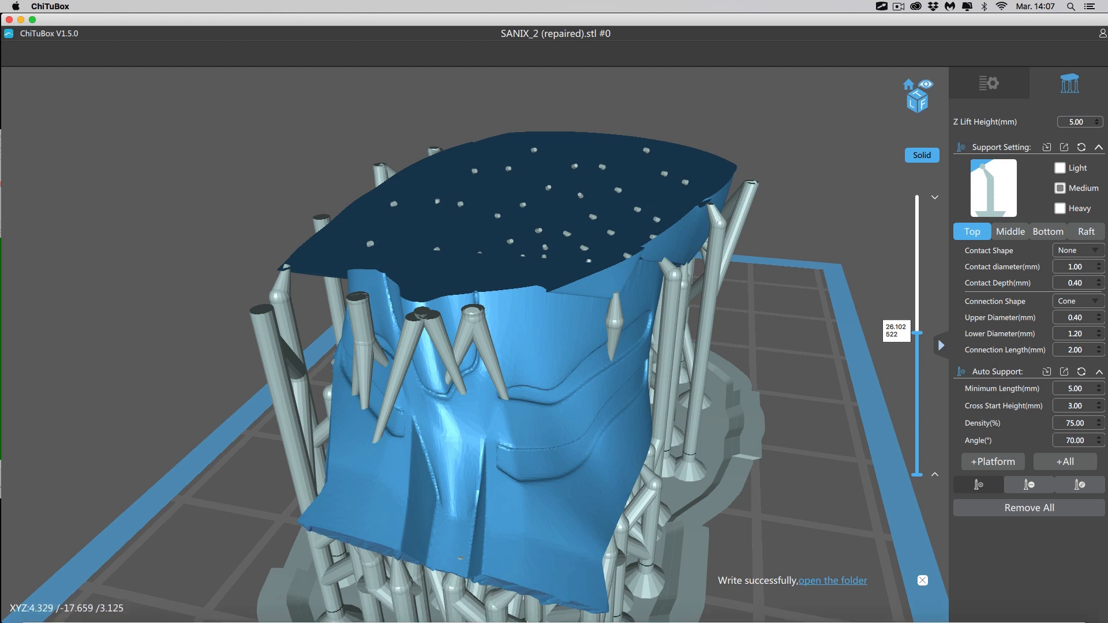
# - Switch to Photon File Validator and review the list of layers with unsupported islands
pyautogui.moveTo(527, 621)
pyautogui.click(929, 606)
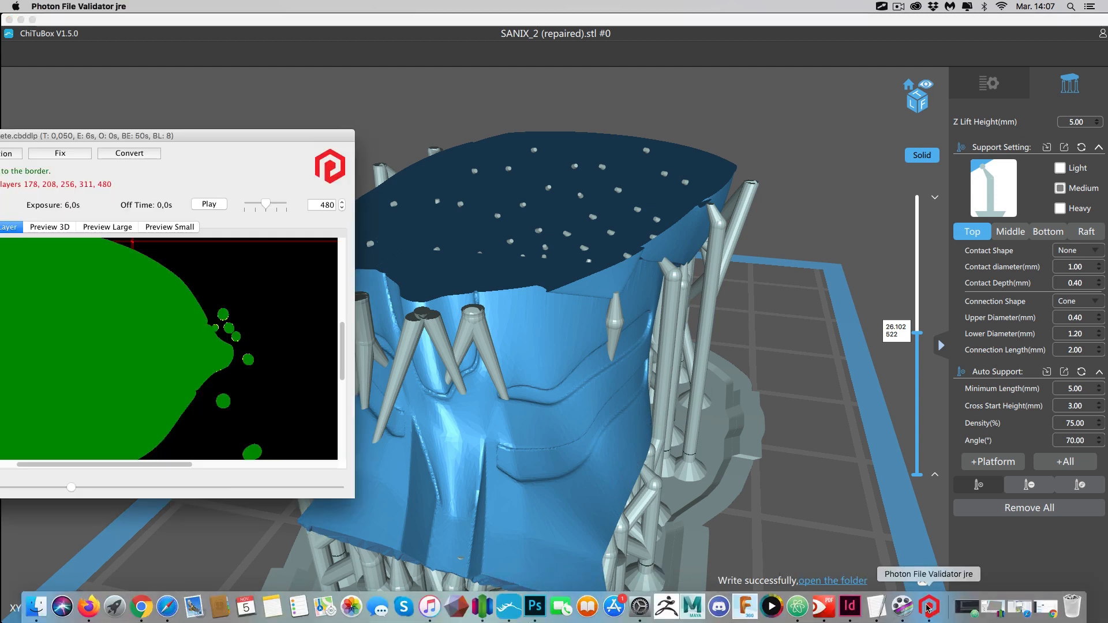
pyautogui.moveTo(212, 138); pyautogui.dragTo(705, 120)
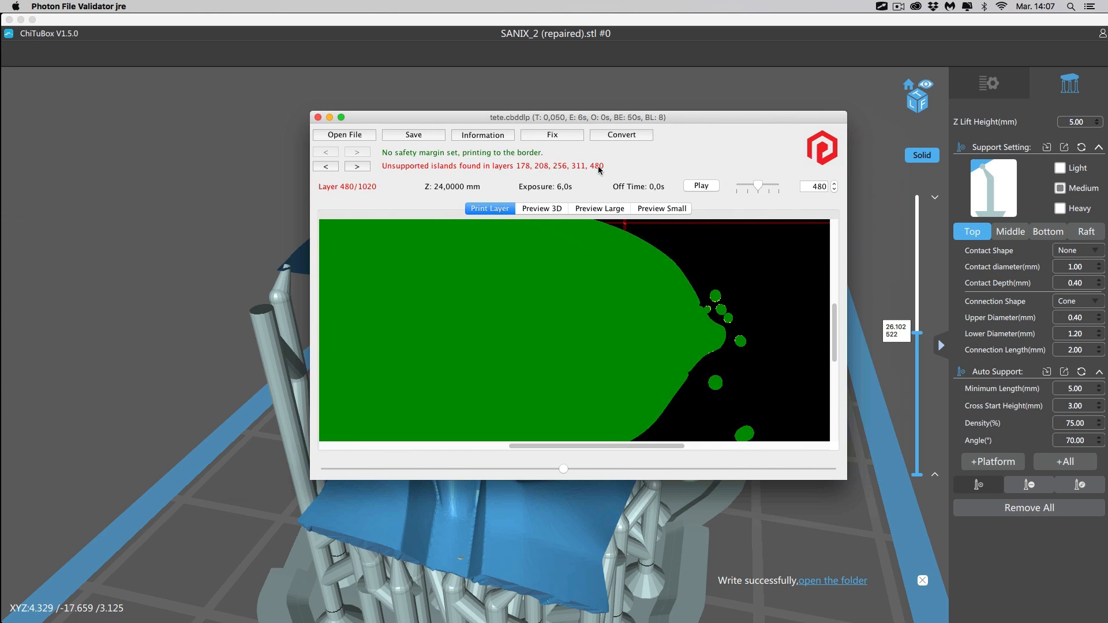
pyautogui.moveTo(755, 119); pyautogui.dragTo(0, 115)
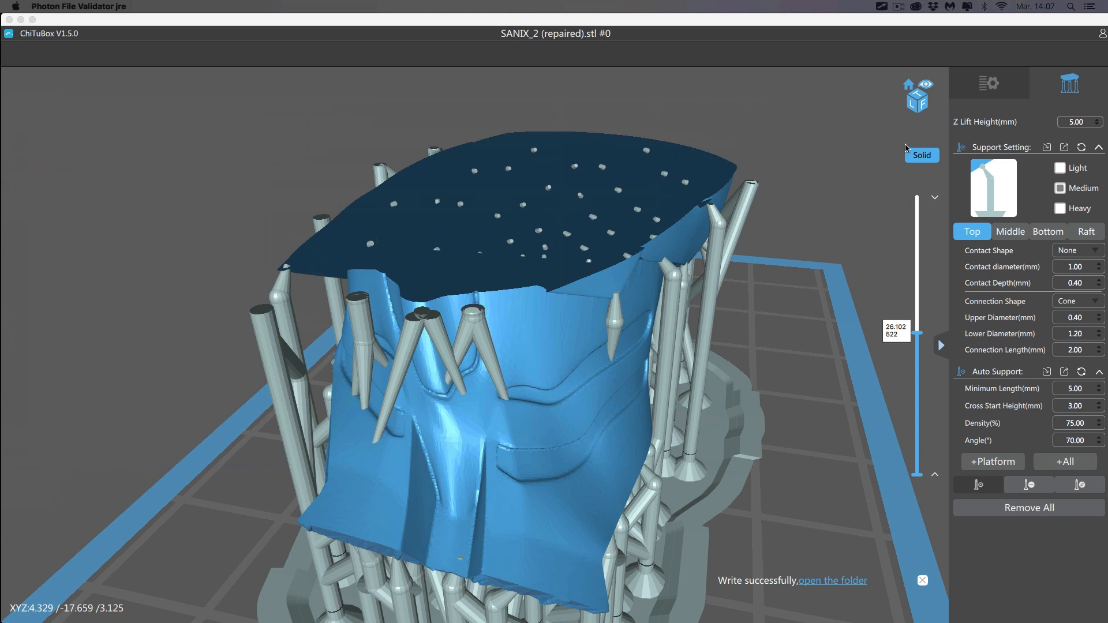
# - Restore the ChiTuBox layer preview to full height and inspect the supported helmet from several sides
pyautogui.scroll(-5, 837, 143)
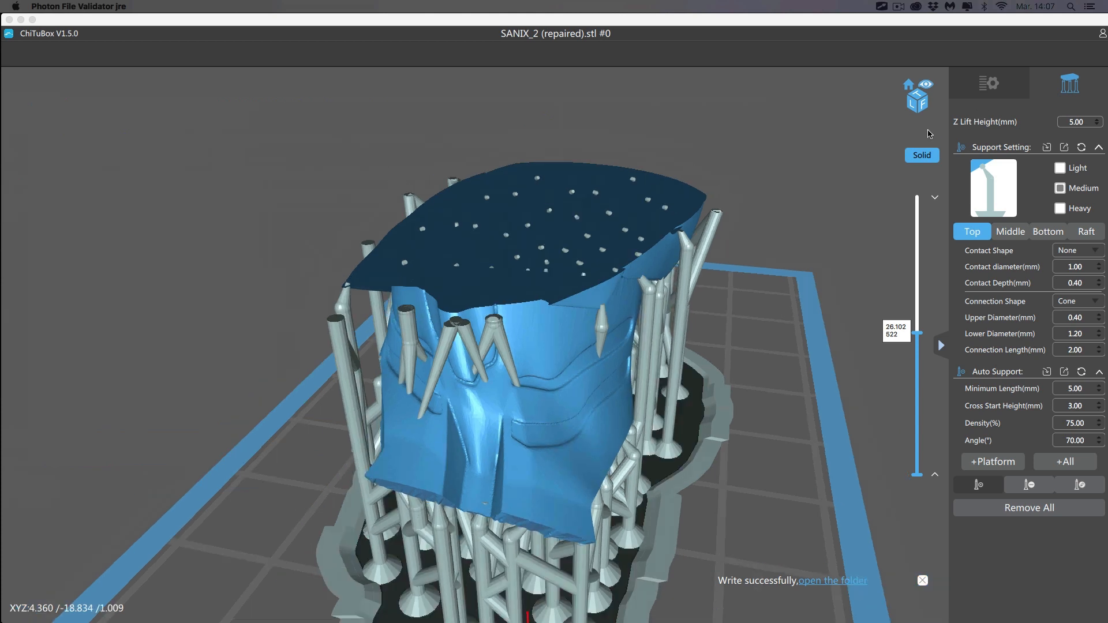
pyautogui.moveTo(916, 333); pyautogui.dragTo(915, 194)
pyautogui.moveTo(737, 147); pyautogui.dragTo(351, 120, button='right')
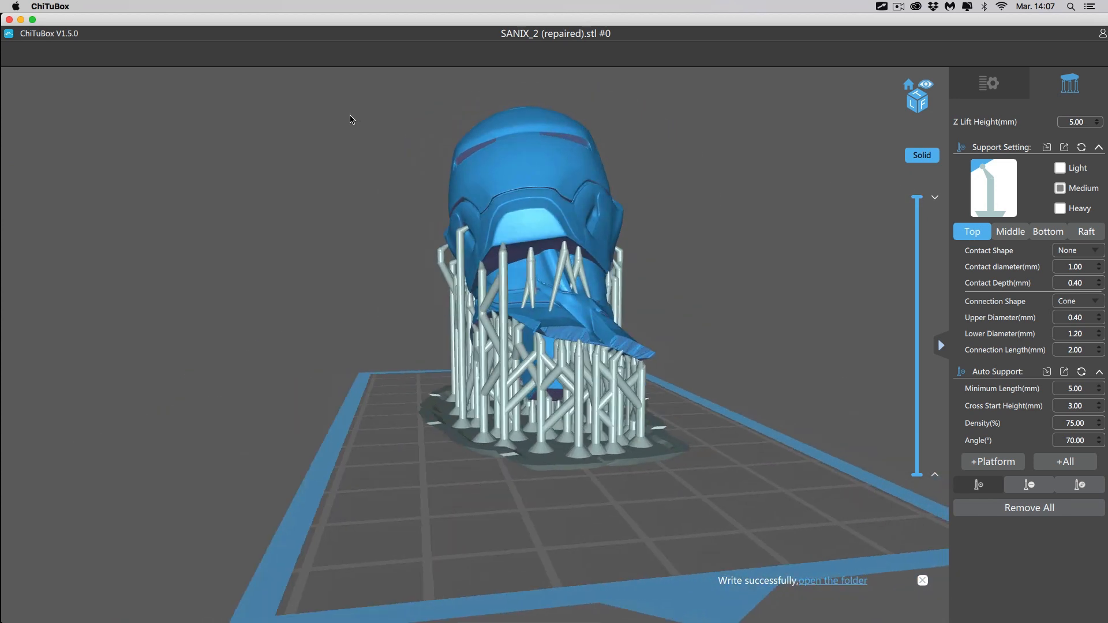
pyautogui.click(1007, 89)
pyautogui.click(1067, 86)
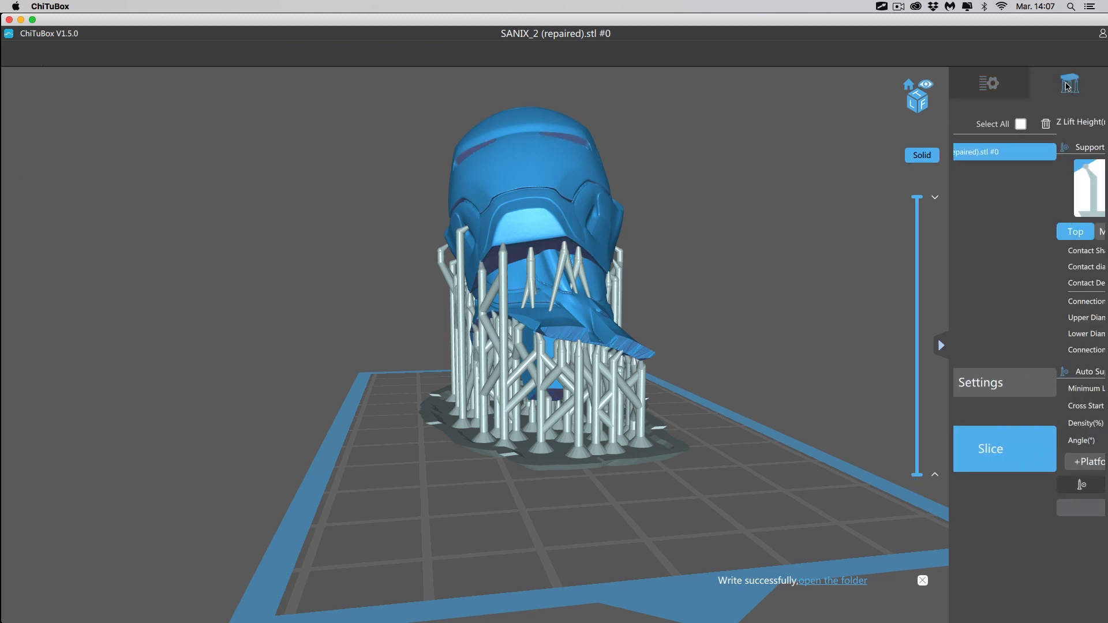
pyautogui.moveTo(781, 214); pyautogui.dragTo(394, 227, button='right')
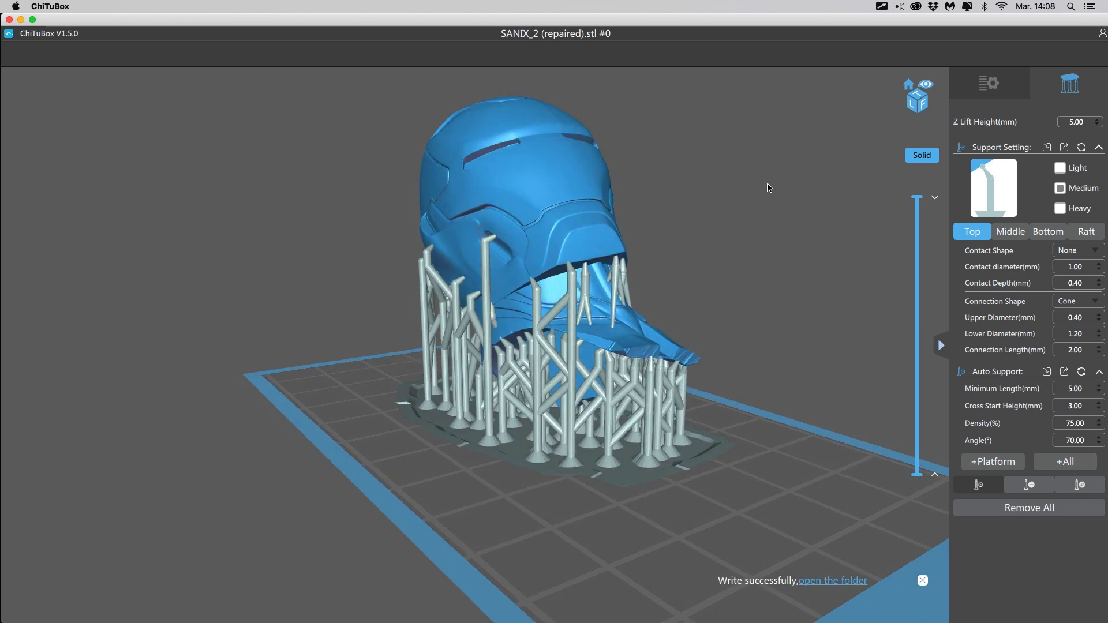
pyautogui.moveTo(767, 176); pyautogui.dragTo(403, 161, button='right')
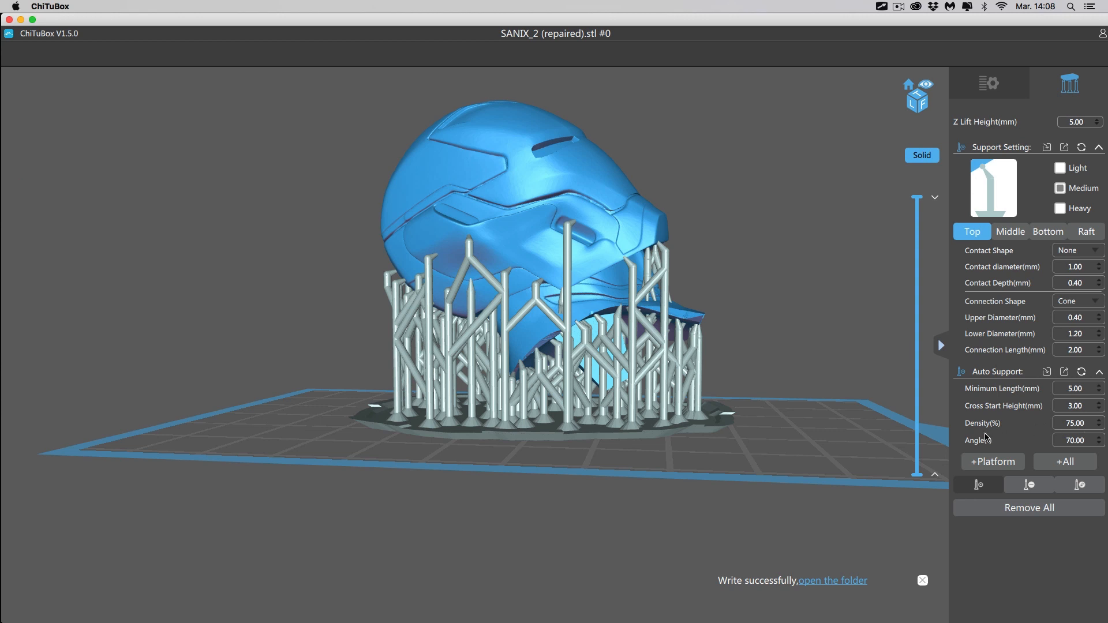
pyautogui.moveTo(811, 203); pyautogui.dragTo(862, 20, button='right')
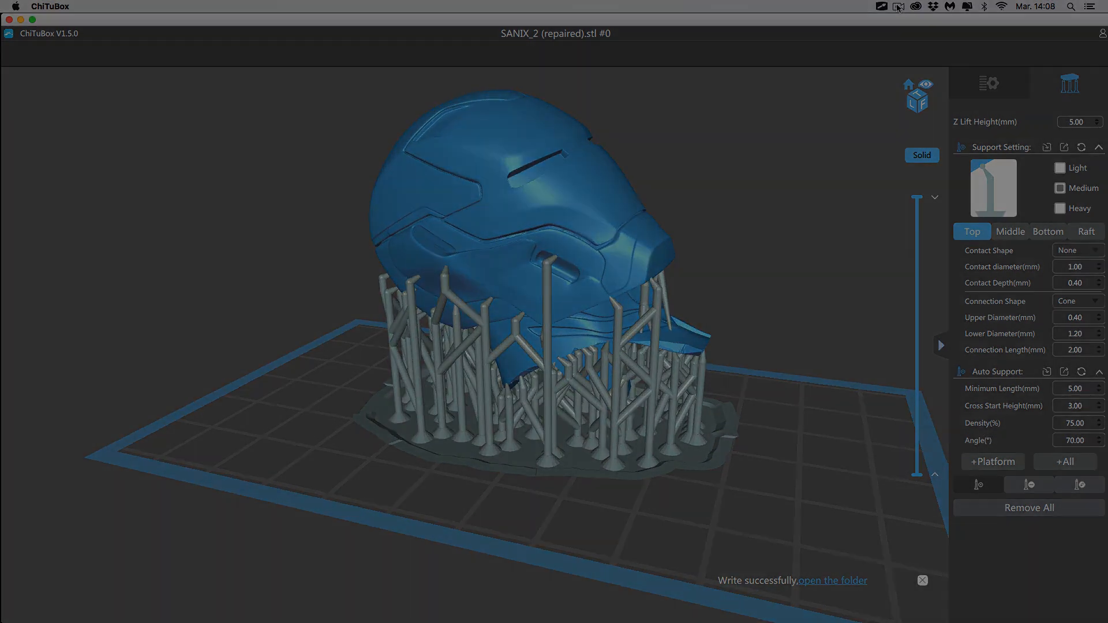